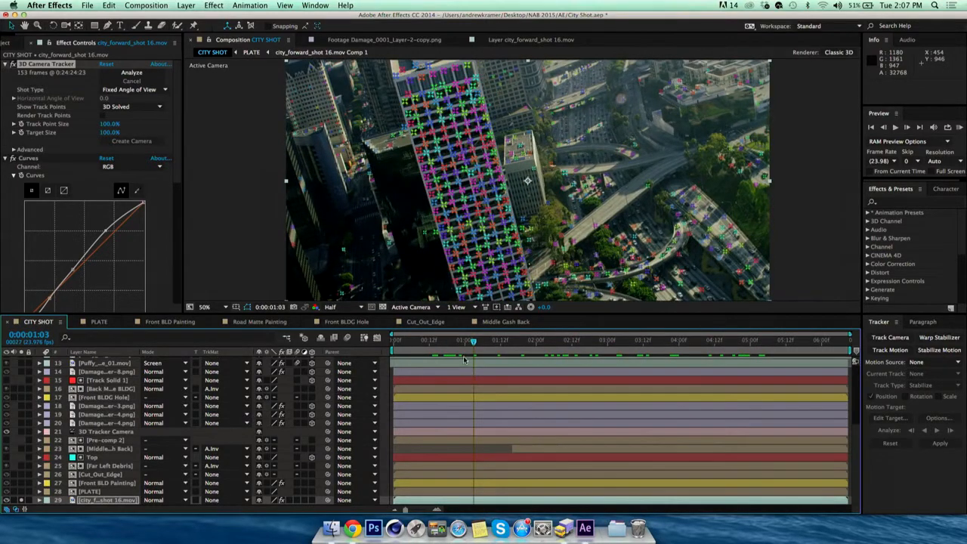
# - Try creating a solid from camera track points on the tall foreground building's facade at 0:00:03:02
pyautogui.moveTo(474, 341); pyautogui.dragTo(781, 367)
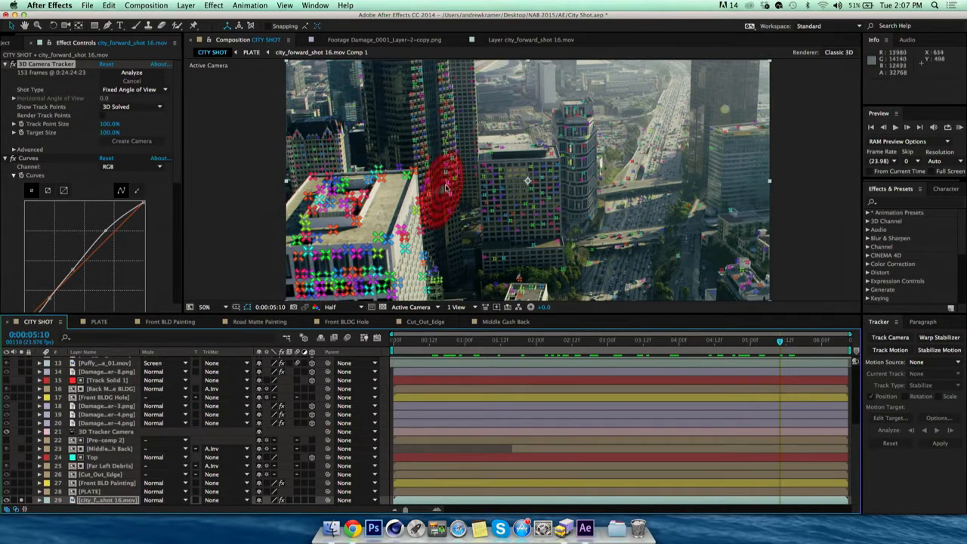
pyautogui.click(441, 343)
pyautogui.moveTo(441, 344); pyautogui.dragTo(614, 344)
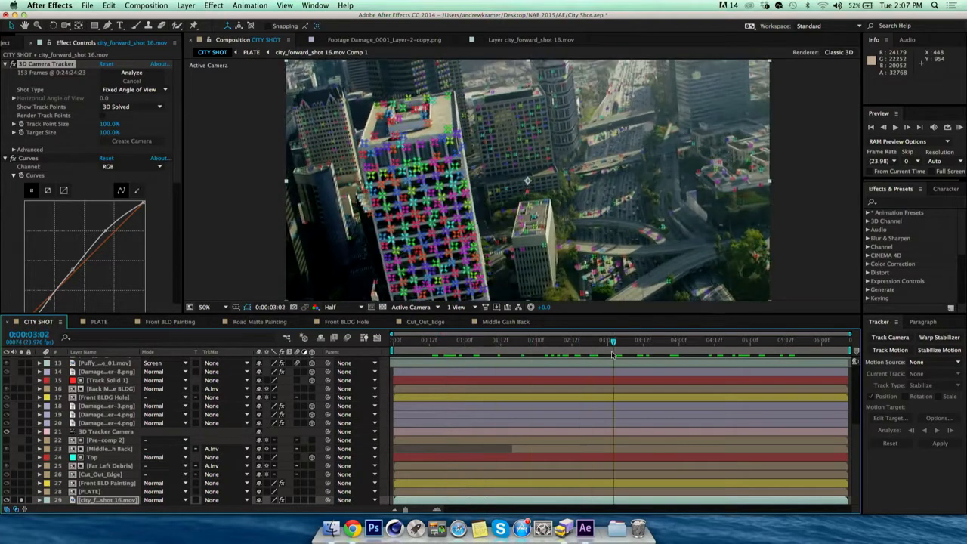
pyautogui.rightClick(433, 169)
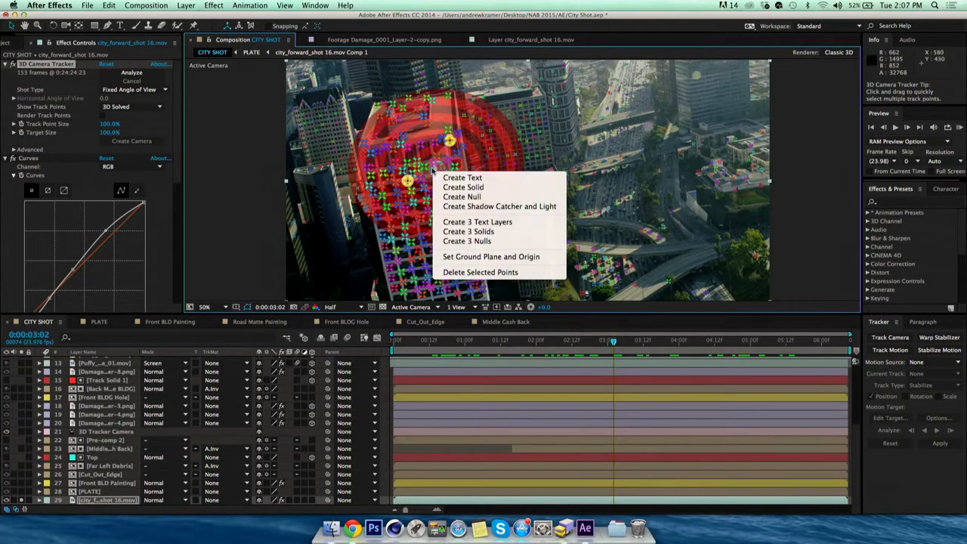
pyautogui.click(472, 187)
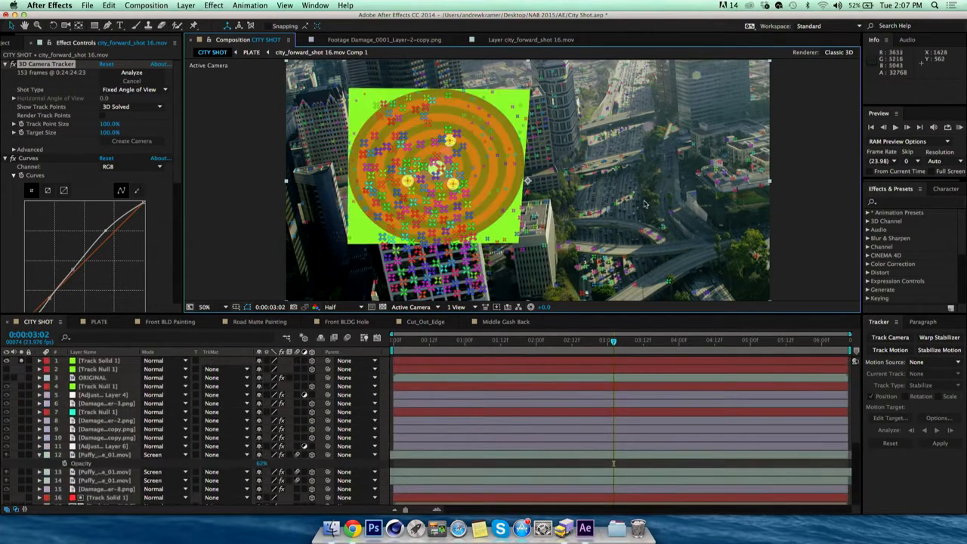
# - Scrub back to 0:00:01:13 to check the track solid against the building and undo its creation
pyautogui.press('space')
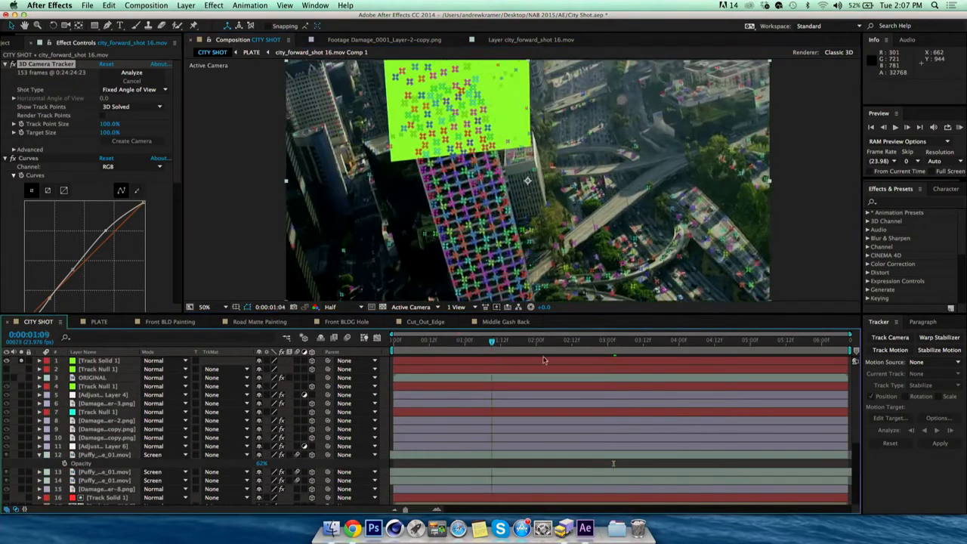
pyautogui.moveTo(650, 374); pyautogui.dragTo(504, 369)
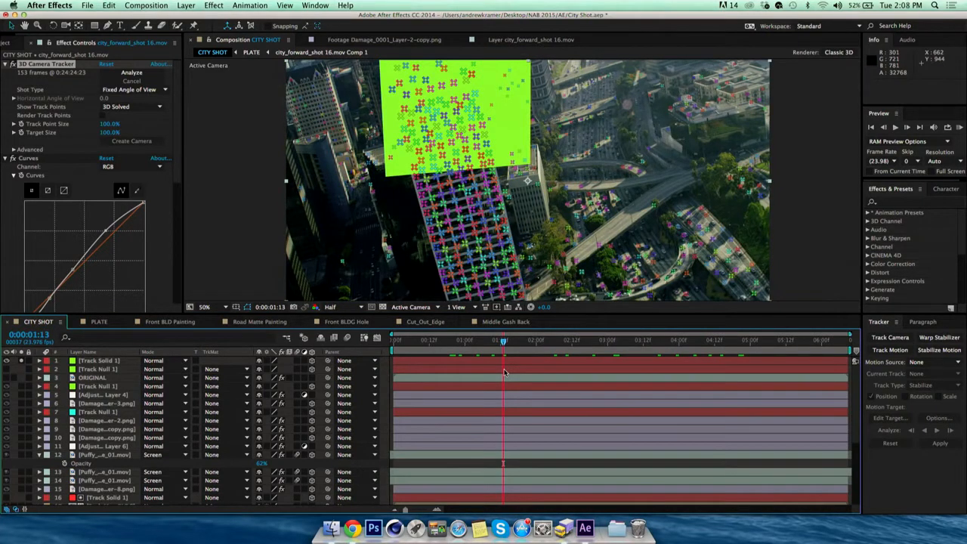
pyautogui.press('cmd+z')
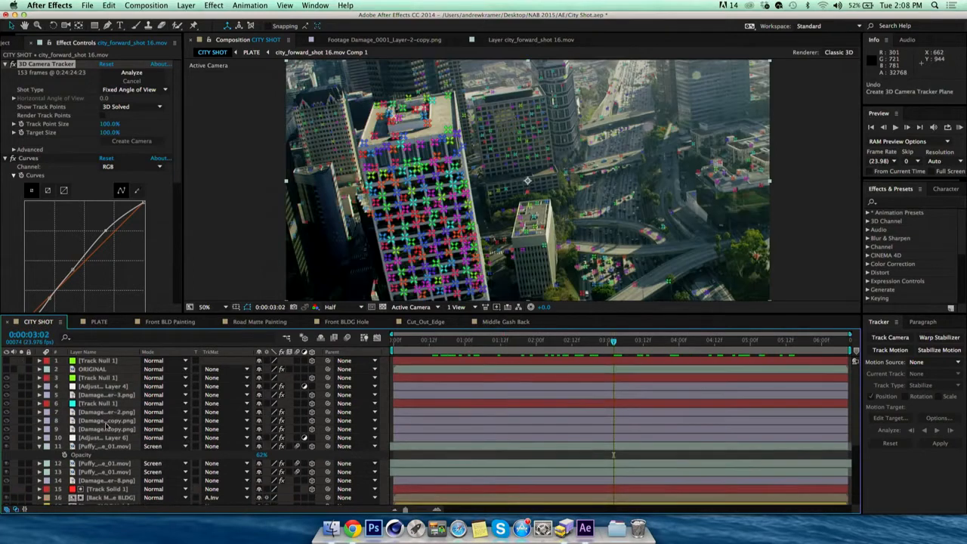
# - Solo the Cut_Out_Edge, Front BLD Painting and PLATE layers along with the city footage and inspect the frame at 0:00:00:17
pyautogui.scroll(-3, 108, 426)
pyautogui.click(25, 484)
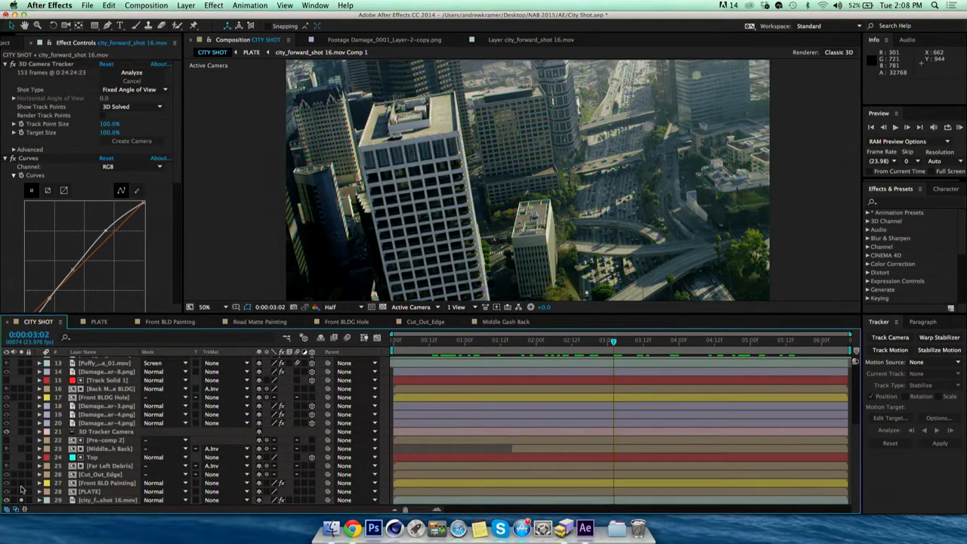
pyautogui.click(22, 483)
pyautogui.click(21, 492)
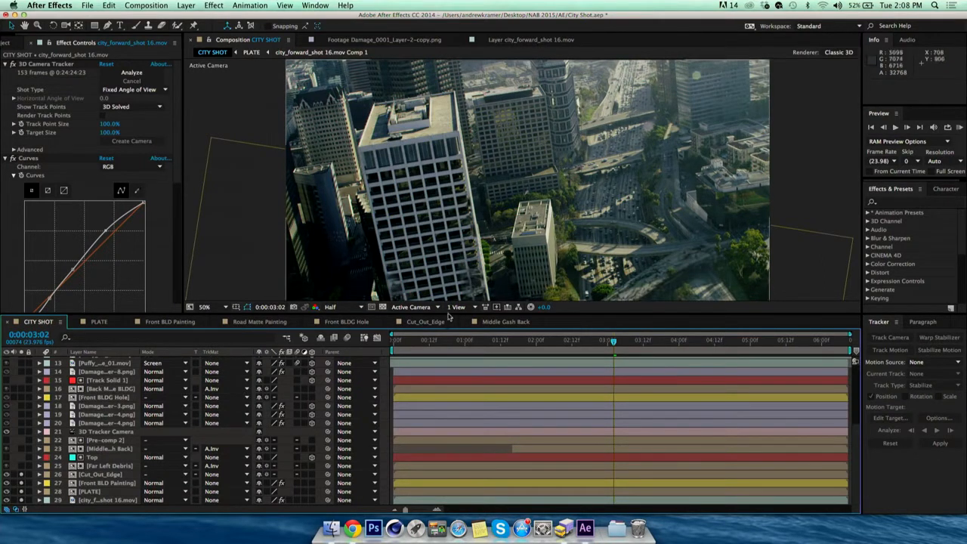
pyautogui.click(444, 344)
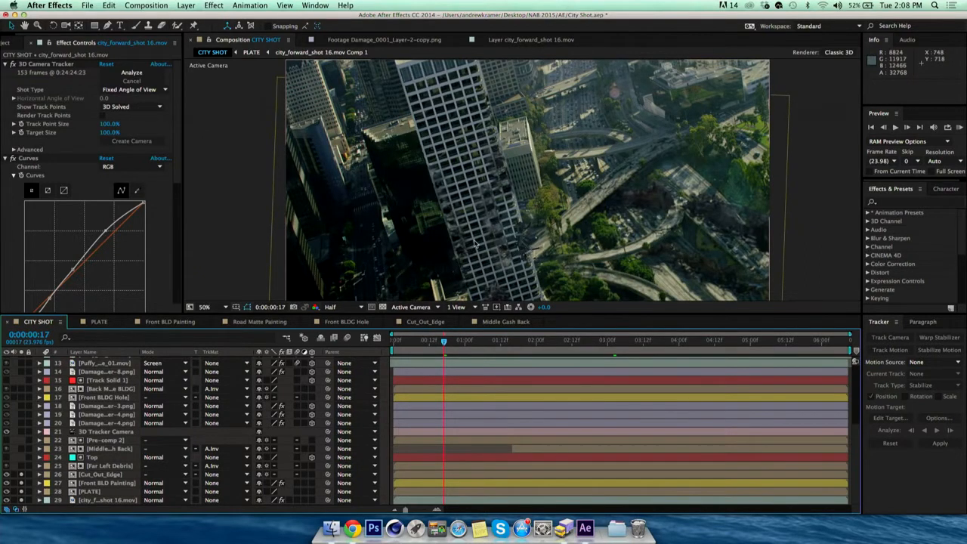
pyautogui.press('.')
# - View the damage images Damage_0001_Layer-2-copy.png and Damage_0002_Layer-2.png from the Damage ELEMENTS folder
pyautogui.click(321, 52)
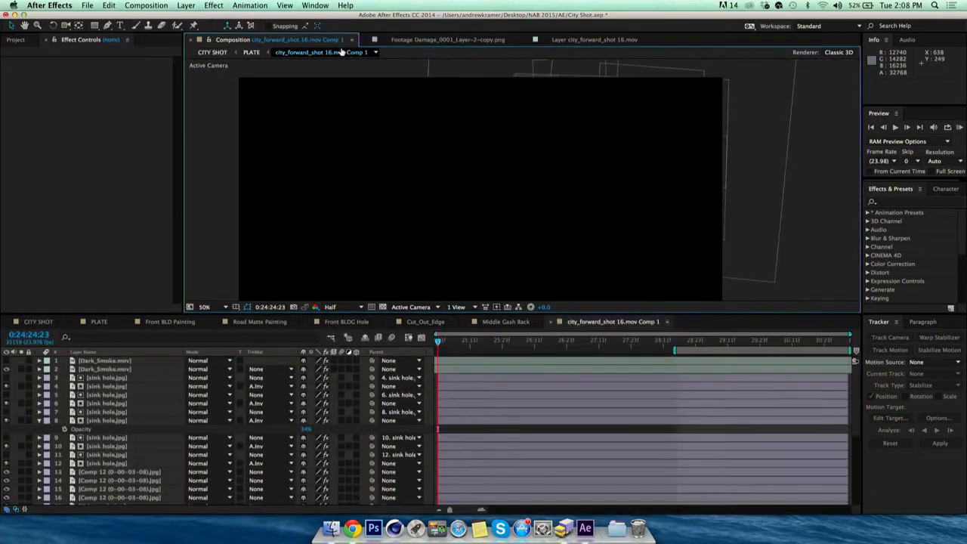
pyautogui.click(398, 39)
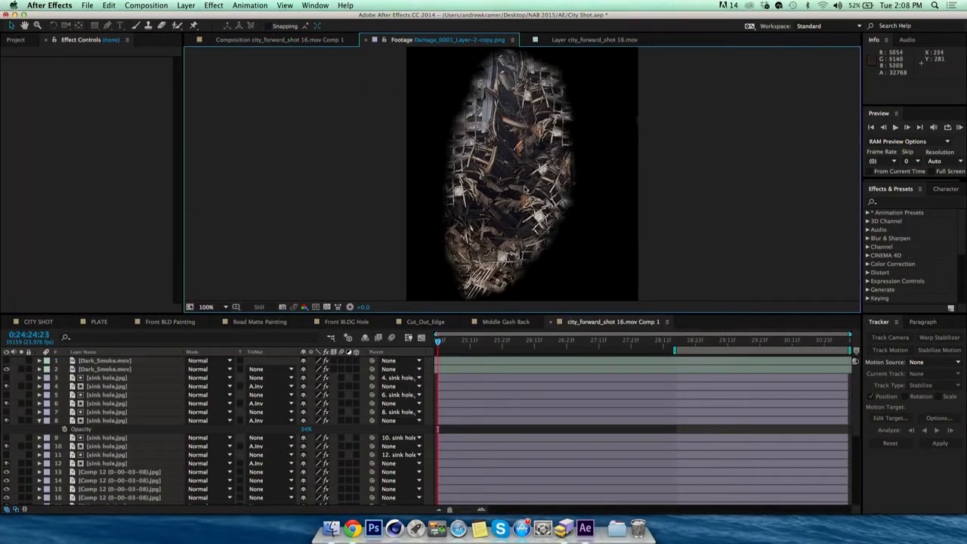
pyautogui.click(15, 40)
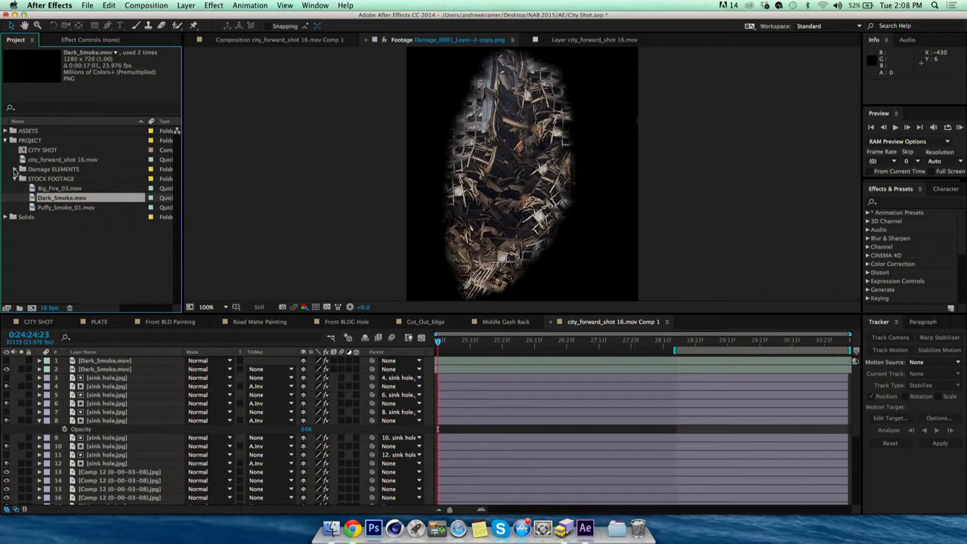
pyautogui.click(14, 170)
pyautogui.doubleClick(55, 197)
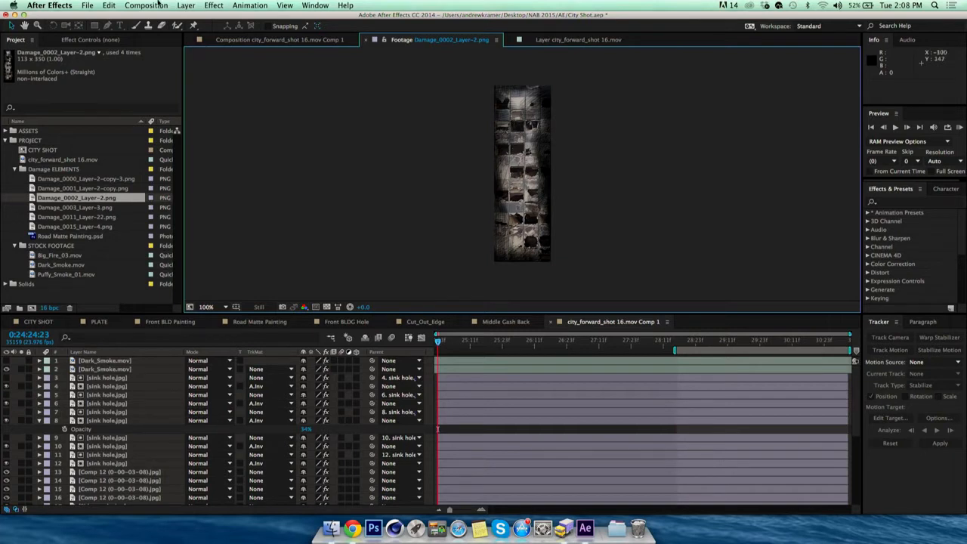
# - Show city_forward_shot 16.mov Comp 1 at 0:24:26:08 and extend its work area back to the composition's start
pyautogui.click(229, 41)
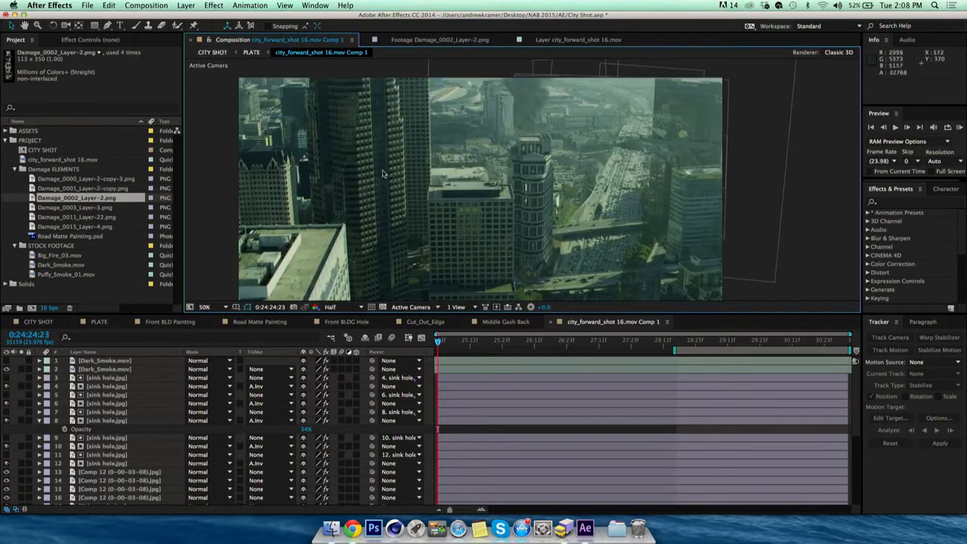
pyautogui.click(527, 351)
pyautogui.moveTo(673, 351); pyautogui.dragTo(437, 351)
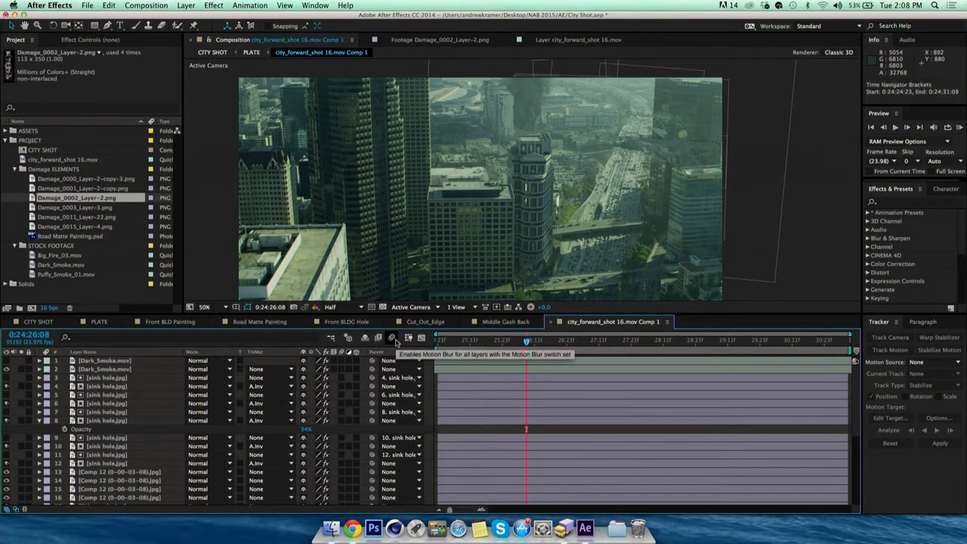
# - Return to the CITY SHOT composition and turn off solo for its bottom four layers
pyautogui.click(39, 321)
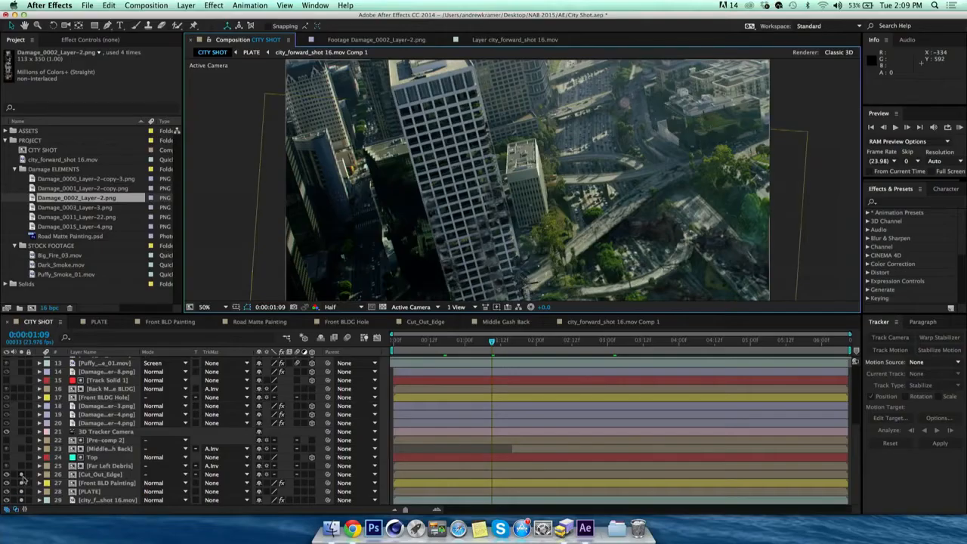
pyautogui.click(21, 476)
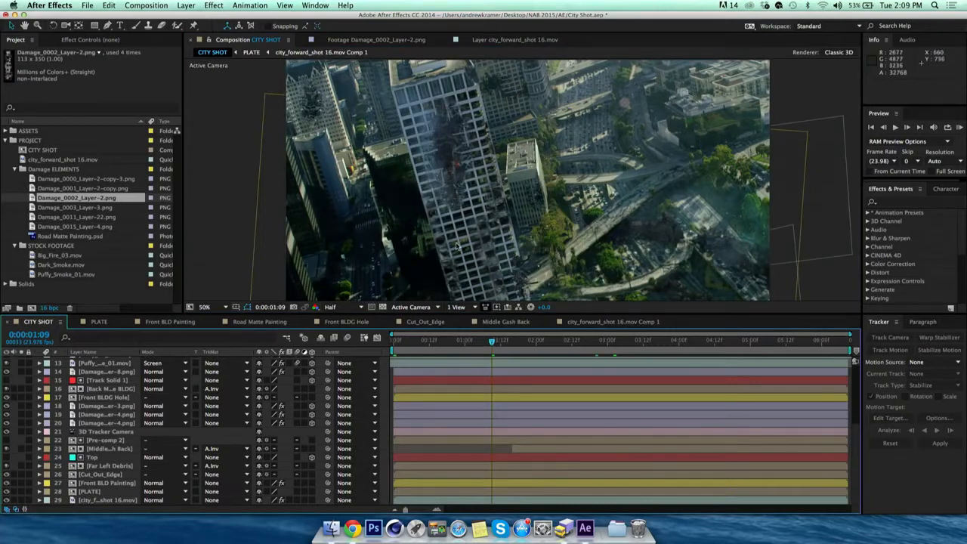
# - Open the project Face_Tracking_NAB-2015.aep from the AE folder inside NAB 2015 in Finder
pyautogui.click(91, 6)
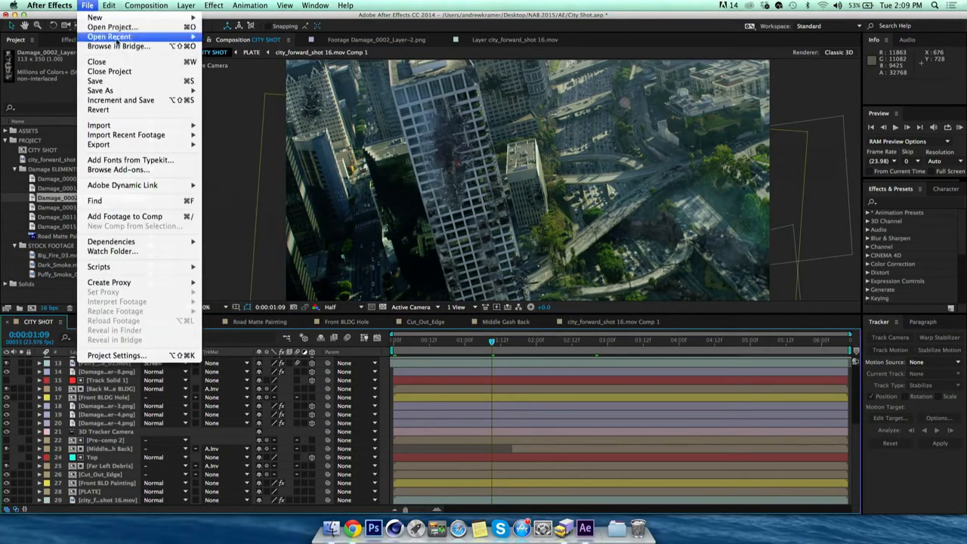
pyautogui.click(14, 15)
pyautogui.click(14, 15)
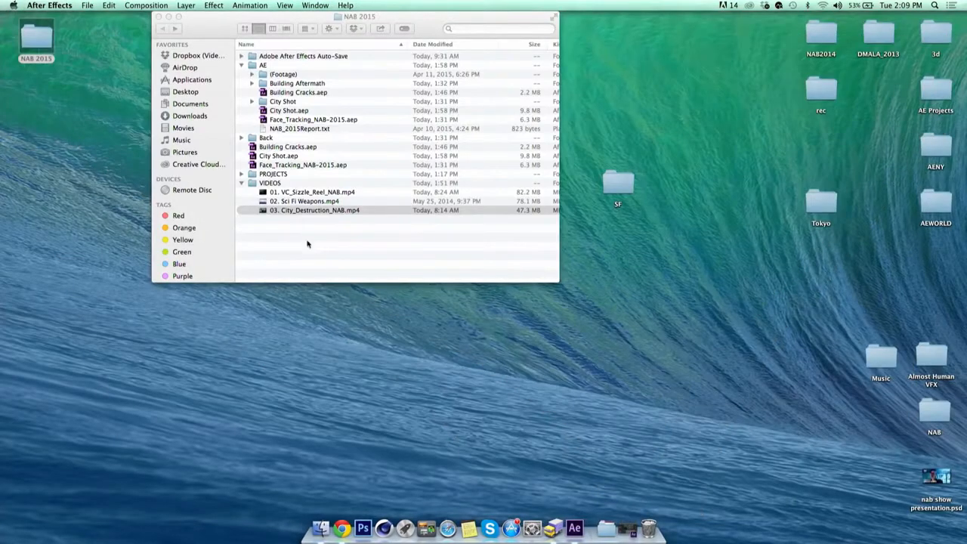
pyautogui.click(281, 148)
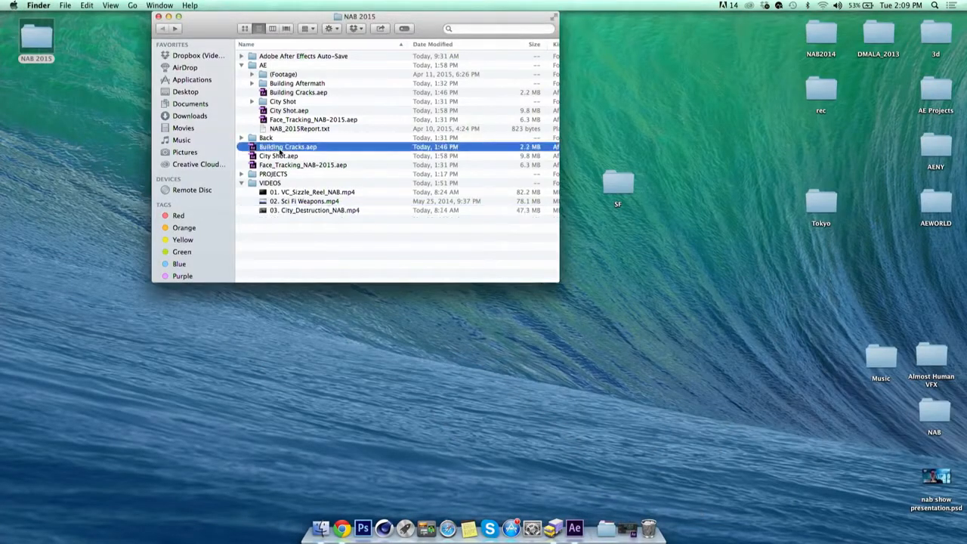
pyautogui.click(293, 94)
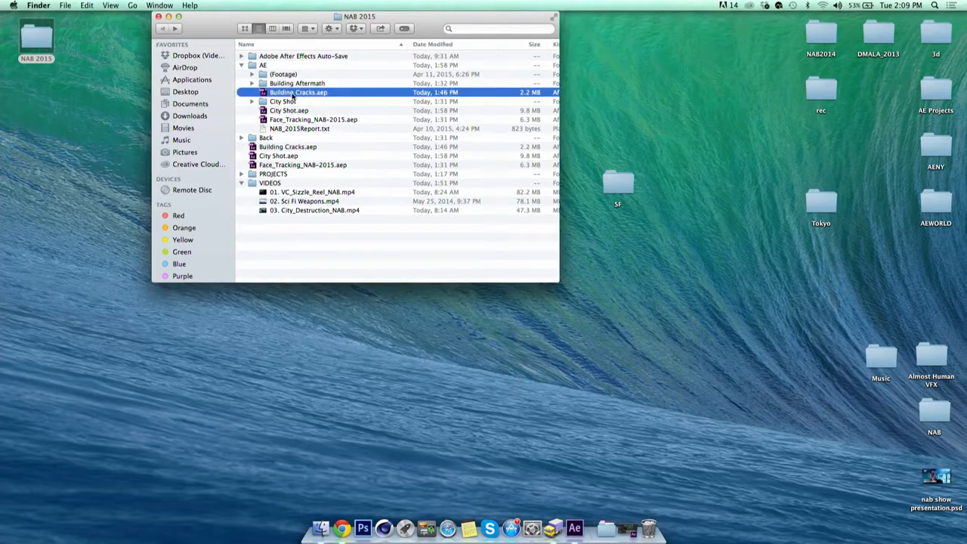
pyautogui.doubleClick(301, 119)
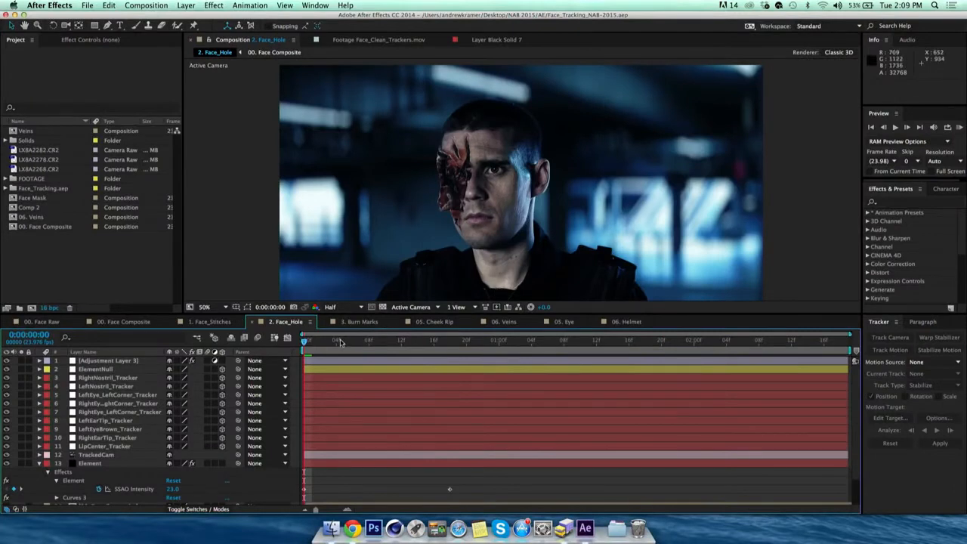
# - Play a RAM preview of the 1. Face_Stitches composition to review the wound on the moving face
pyautogui.click(210, 322)
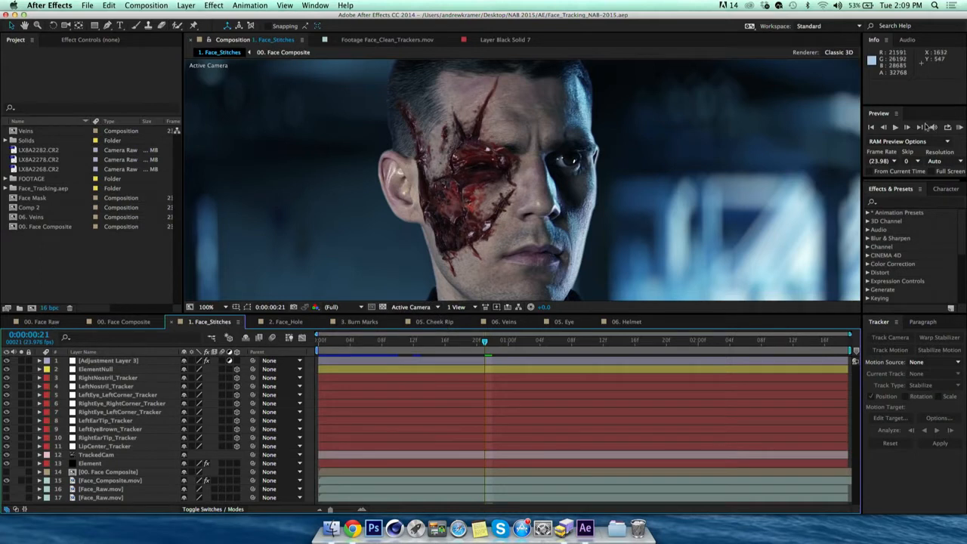
pyautogui.click(958, 128)
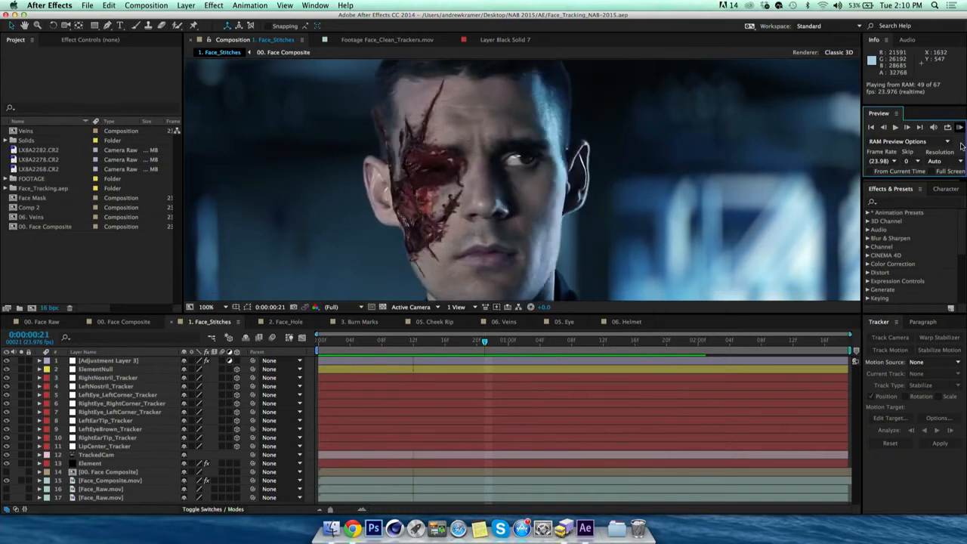
pyautogui.press('space')
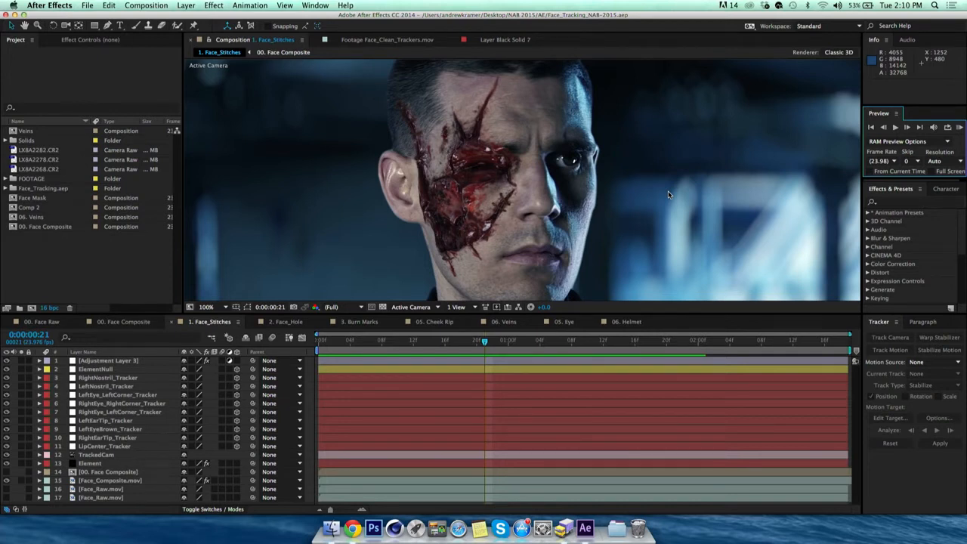
# - Examine the green tracking markers on the face in the 00. Face Raw composition at 100% up to 0:00:30:15
pyautogui.click(41, 321)
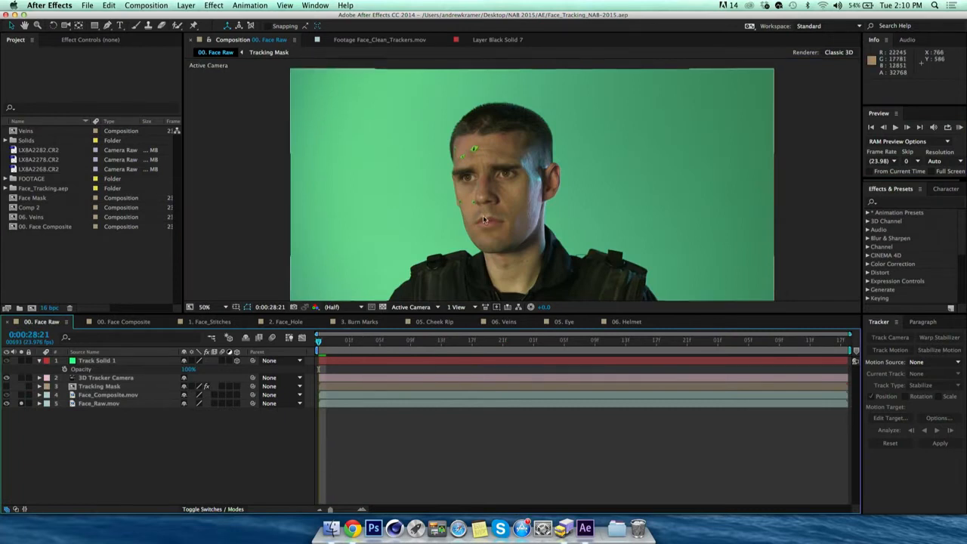
pyautogui.press('.')
pyautogui.press('.')
pyautogui.press(',')
pyautogui.press(',')
pyautogui.press('.')
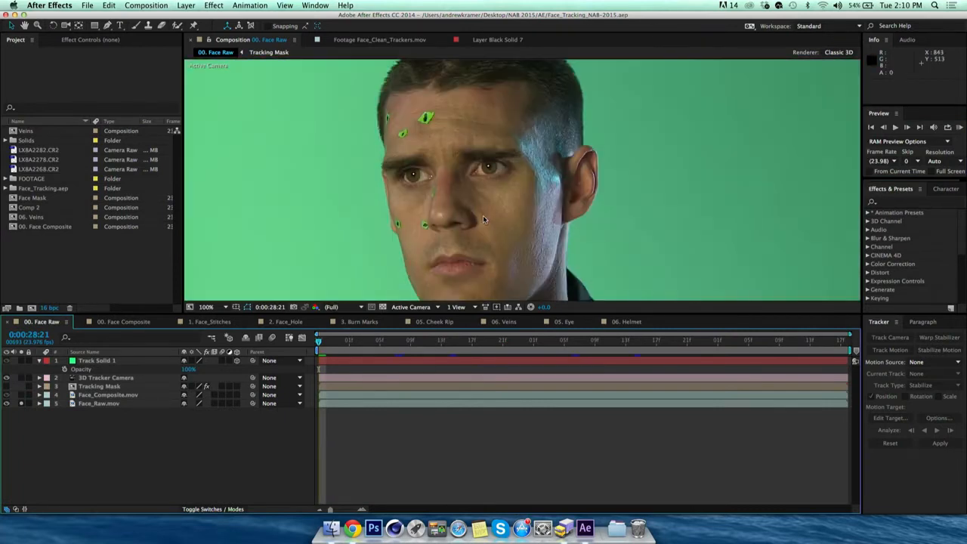
pyautogui.press('space')
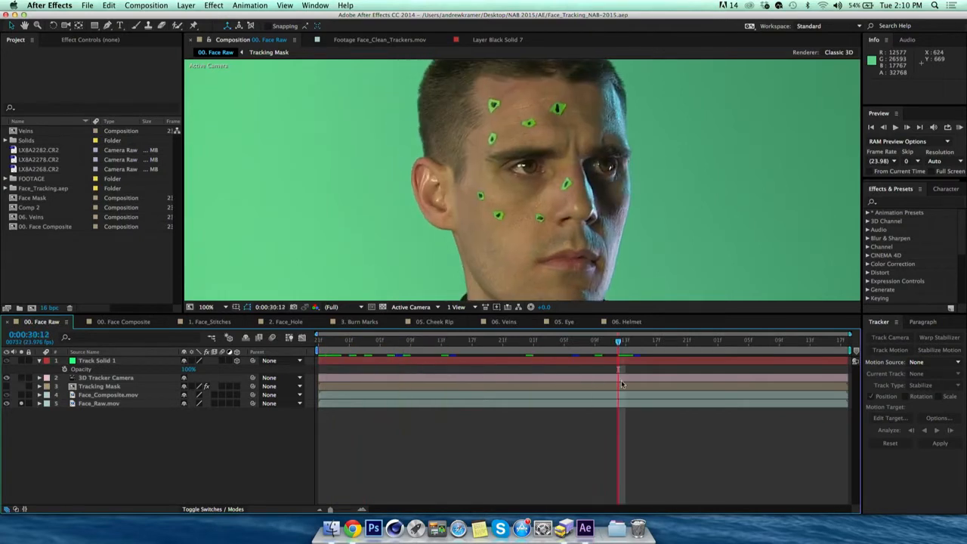
pyautogui.moveTo(607, 347); pyautogui.dragTo(639, 388)
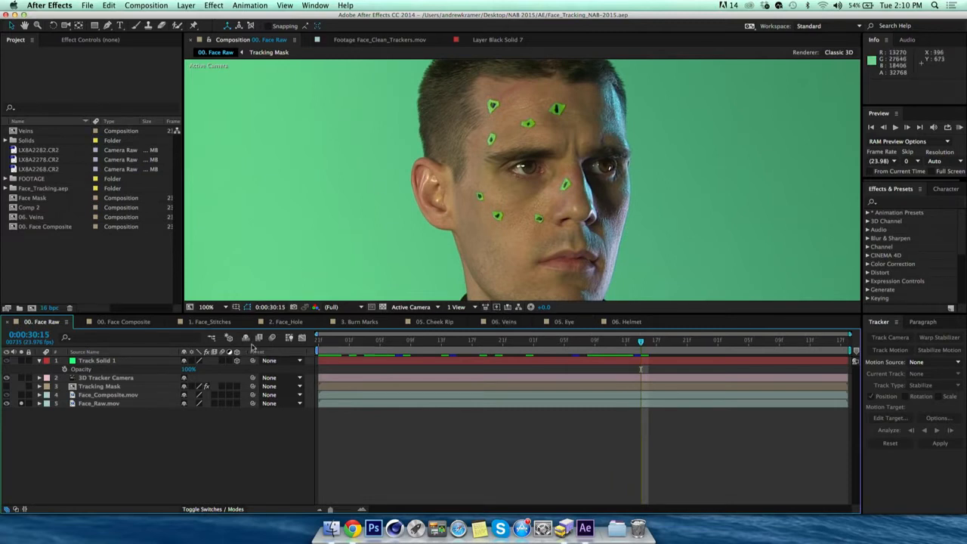
# - Solo the Face_Composite.mov layer as well and open the Tracking Mask composition
pyautogui.click(21, 403)
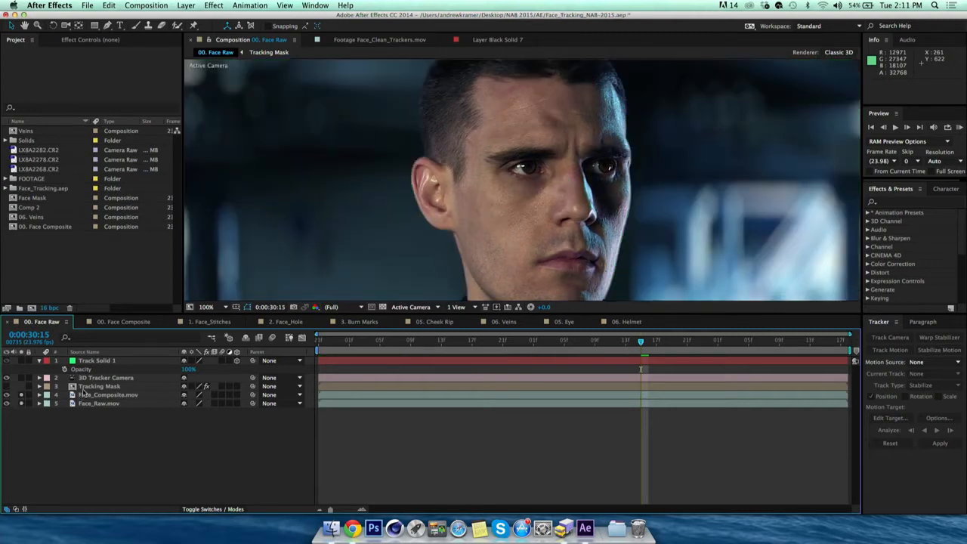
pyautogui.doubleClick(99, 386)
pyautogui.press('.')
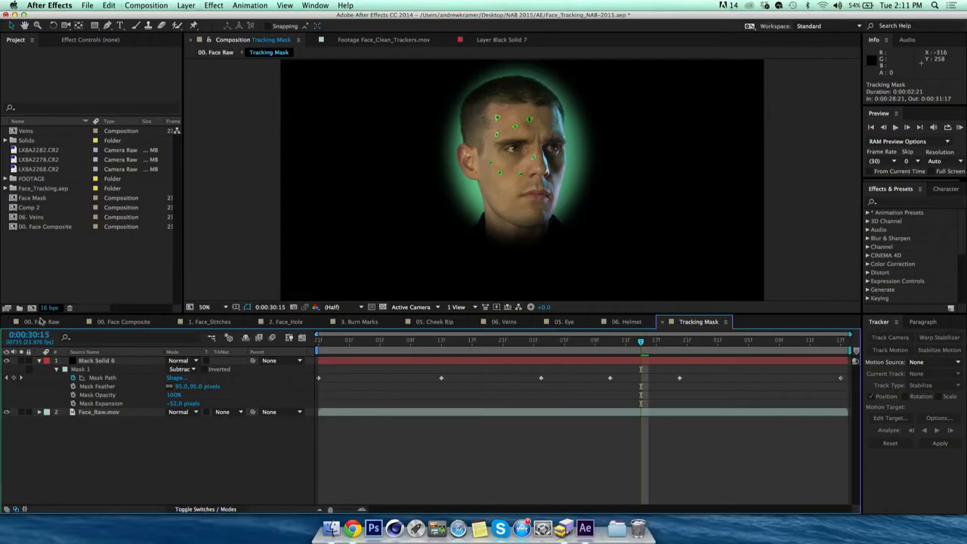
# - Return to the 00. Face Raw composition and display the effect controls of the Face_Composite.mov layer
pyautogui.click(42, 322)
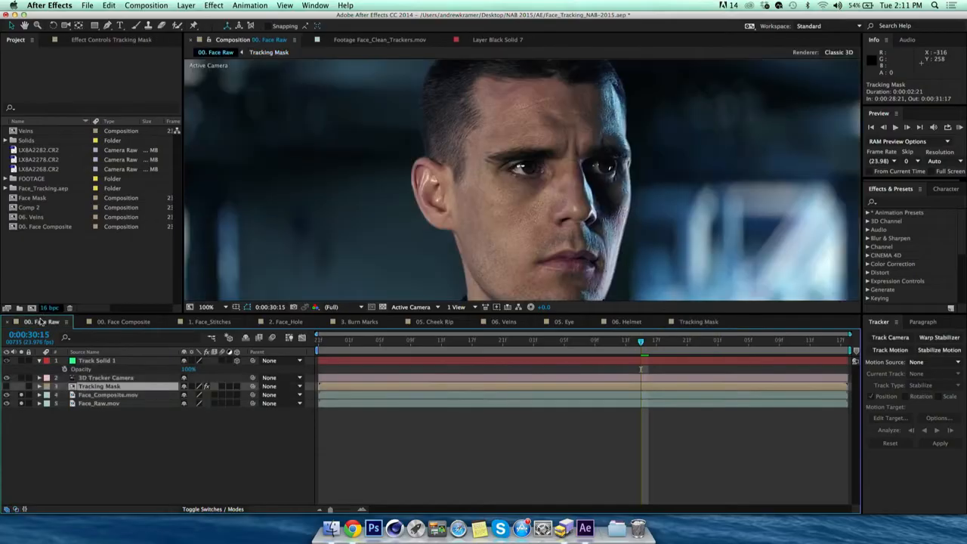
pyautogui.click(85, 412)
pyautogui.click(99, 396)
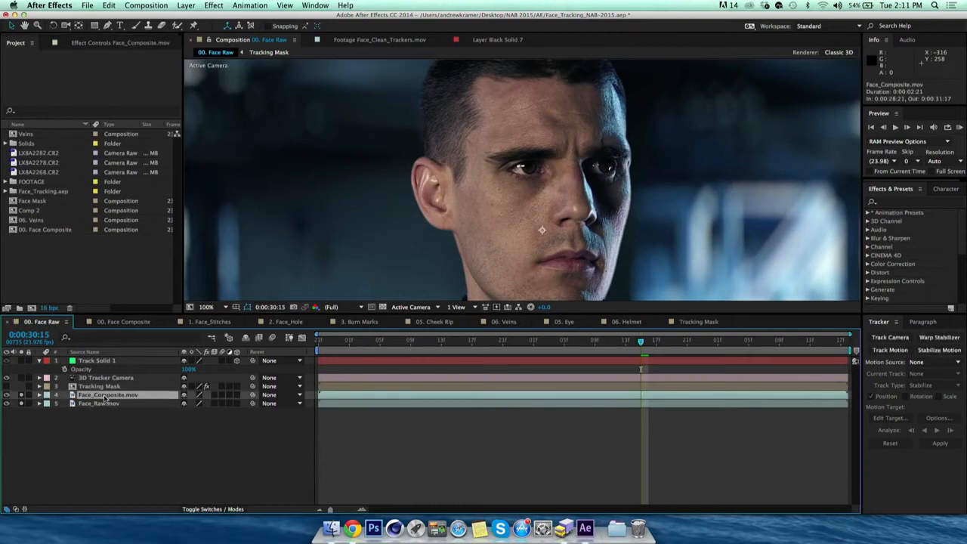
pyautogui.click(86, 41)
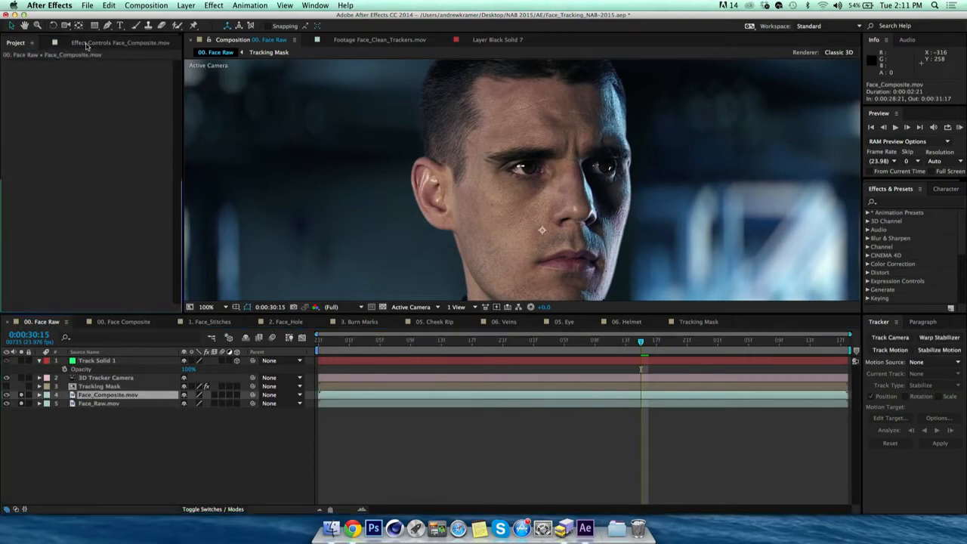
# - Clear the solo state of the Face_Composite.mov and Face_Raw.mov layers, viewing the raw green-screen footage with its markers on the way
pyautogui.click(98, 403)
pyautogui.click(21, 404)
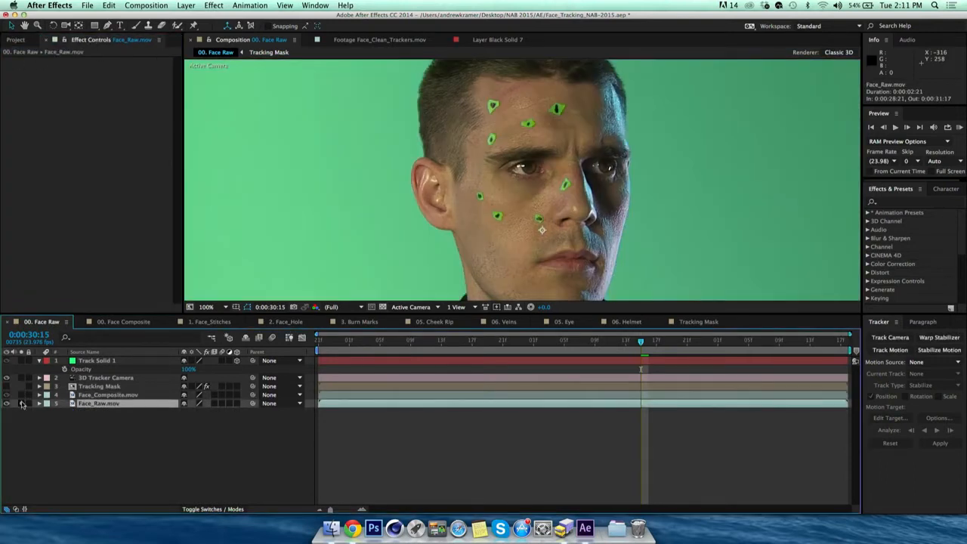
pyautogui.click(22, 403)
# - Display the Tracking Mask layer's 3D Camera Tracker points, hide Track Solid 1 and scrub to 0:00:29:04 to inspect them on the face
pyautogui.click(108, 386)
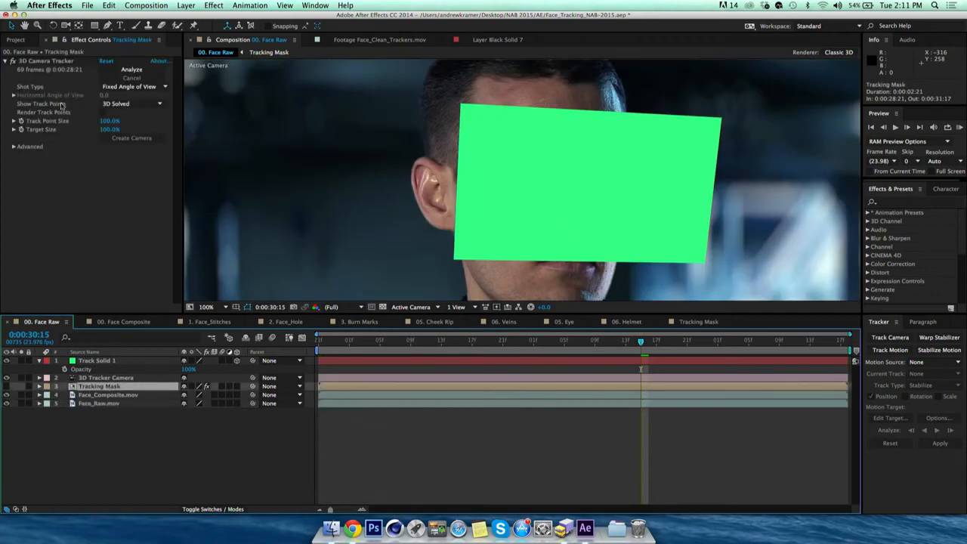
pyautogui.click(53, 64)
pyautogui.click(50, 66)
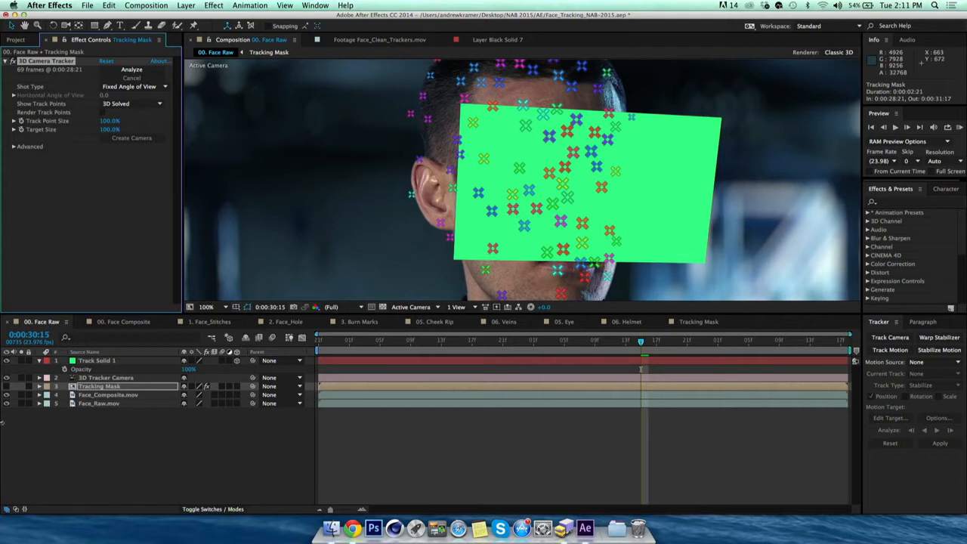
pyautogui.click(6, 361)
pyautogui.moveTo(319, 341); pyautogui.dragTo(371, 354)
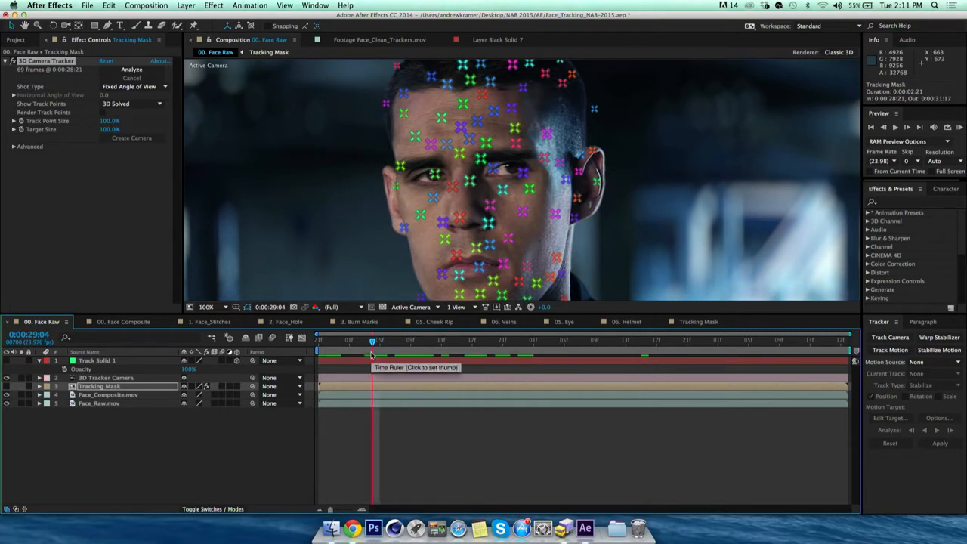
# - Show the Track Solid 1 layer again and set its opacity to 50%
pyautogui.click(118, 379)
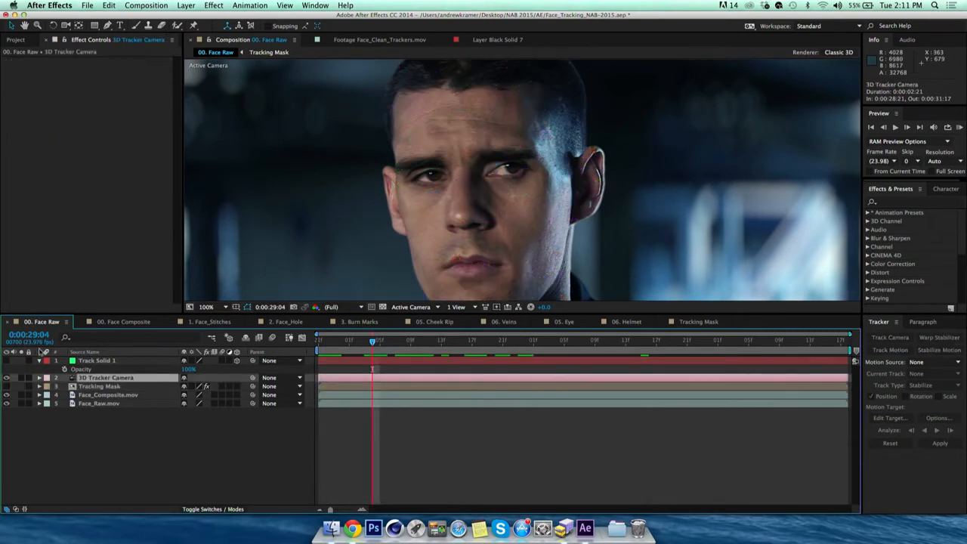
pyautogui.click(6, 360)
pyautogui.click(97, 361)
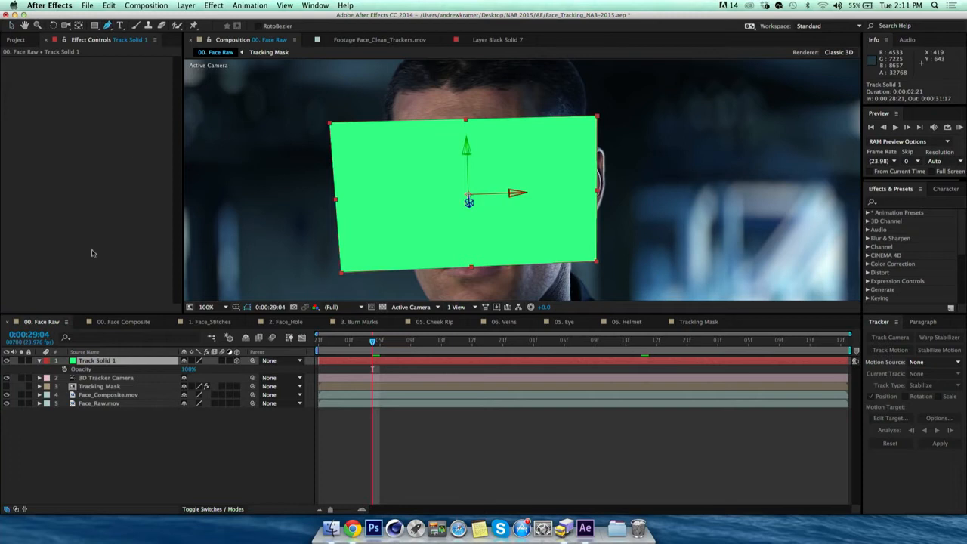
pyautogui.moveTo(189, 371); pyautogui.dragTo(156, 367)
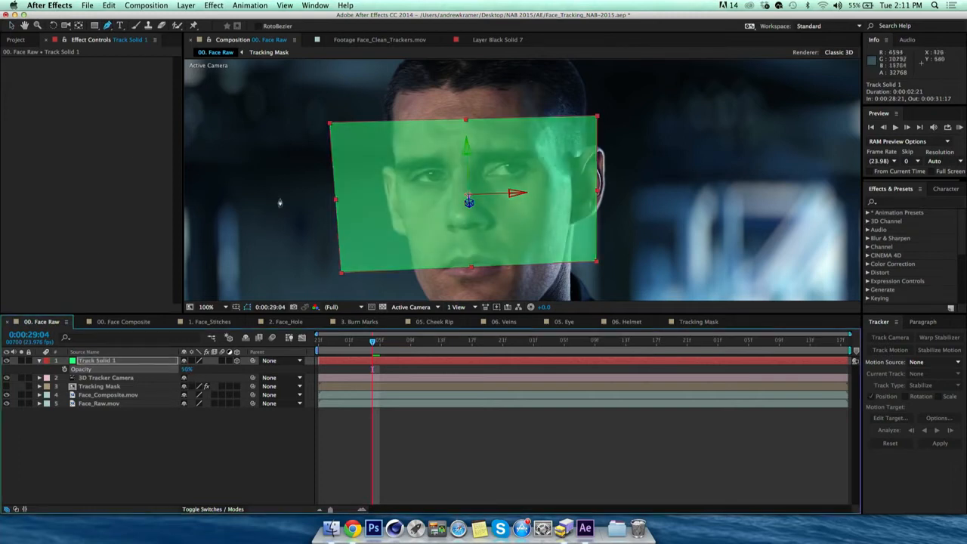
# - Draw a glasses-shaped mask around the eyes on Track Solid 1, refine its corner and scrub to 0:00:29:13 to check the tracking
pyautogui.click(387, 154)
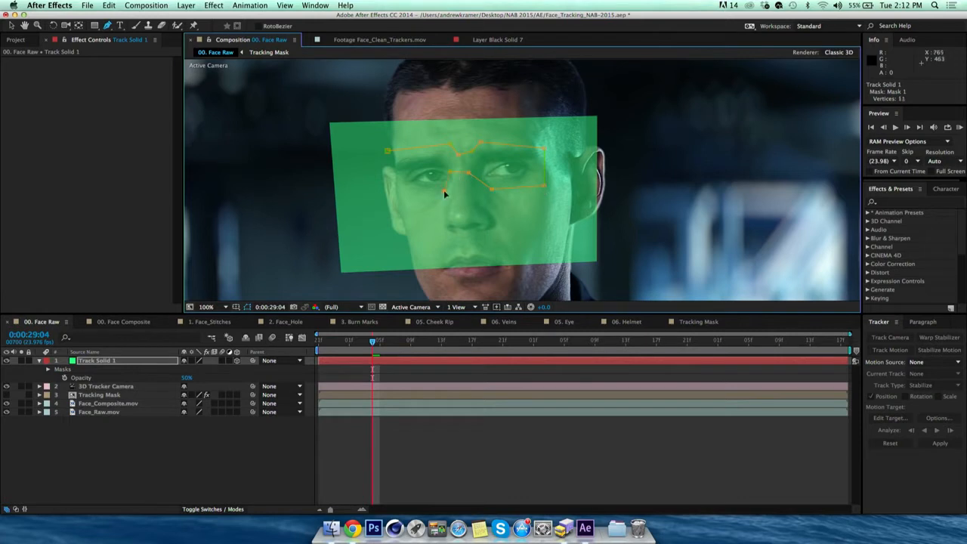
pyautogui.click(387, 153)
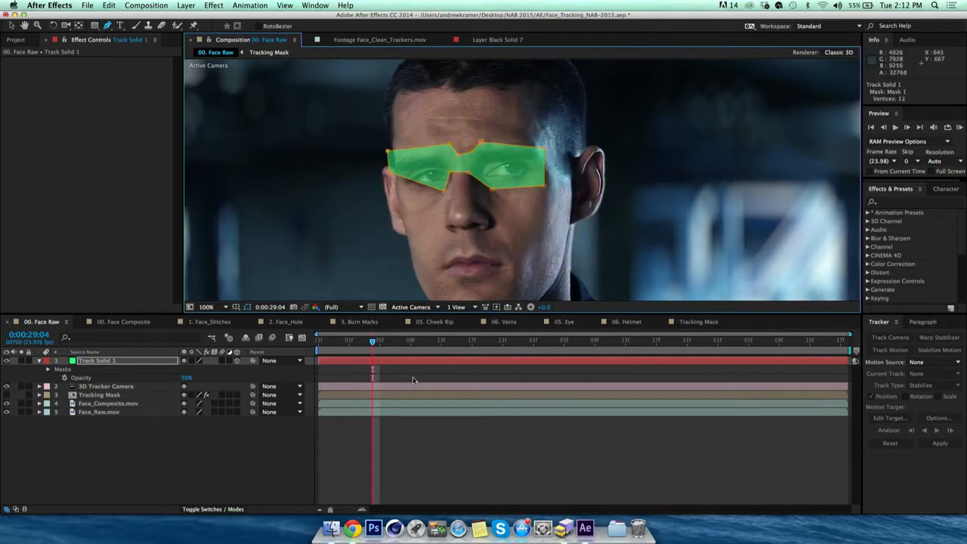
pyautogui.press('v')
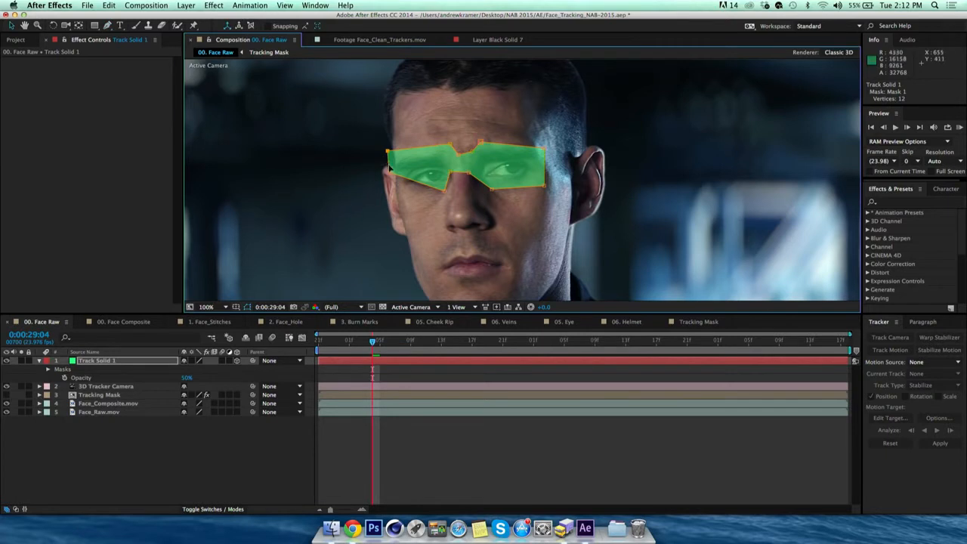
pyautogui.click(390, 174)
pyautogui.moveTo(390, 186); pyautogui.dragTo(390, 188)
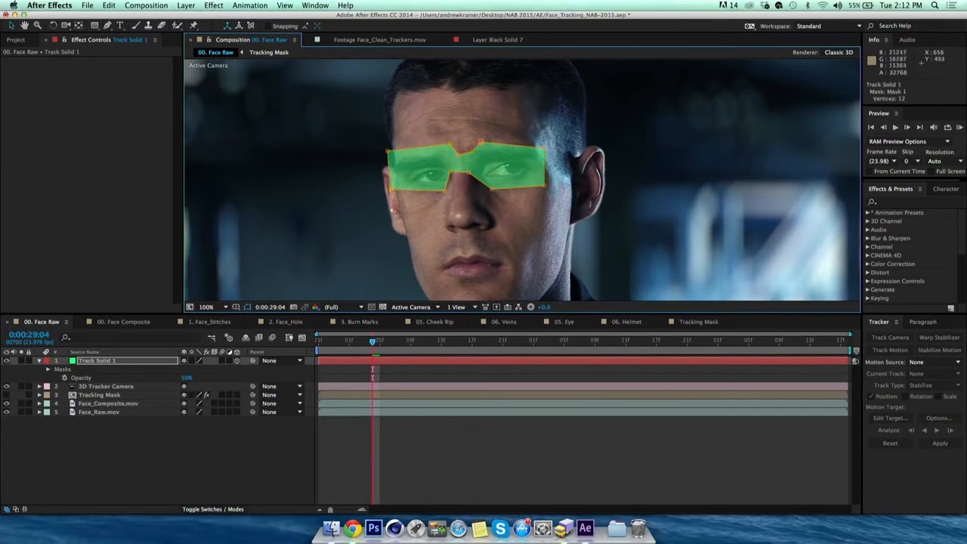
pyautogui.moveTo(390, 340); pyautogui.dragTo(442, 374)
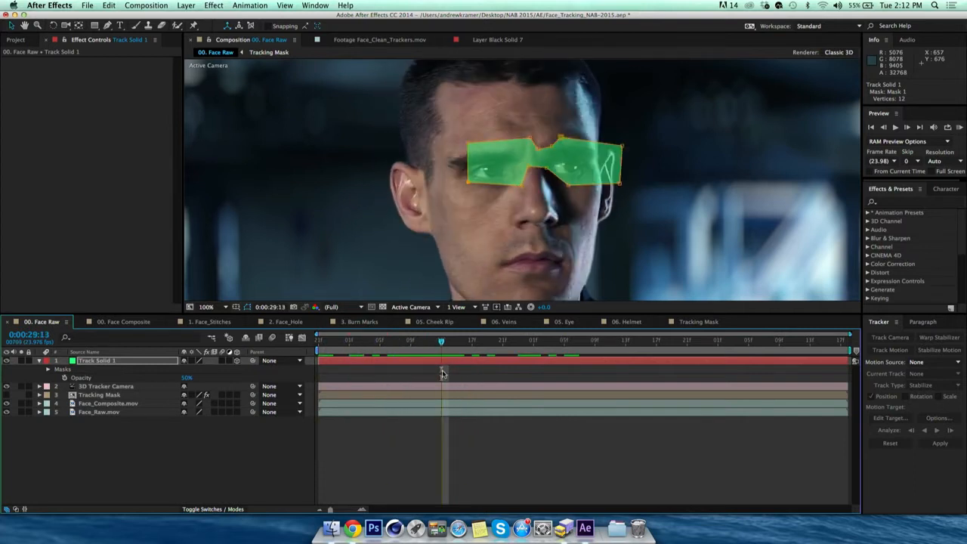
# - Set Track Solid 1's opacity to 40% and apply a Drop Shadow effect with an increased shadow distance
pyautogui.click(473, 439)
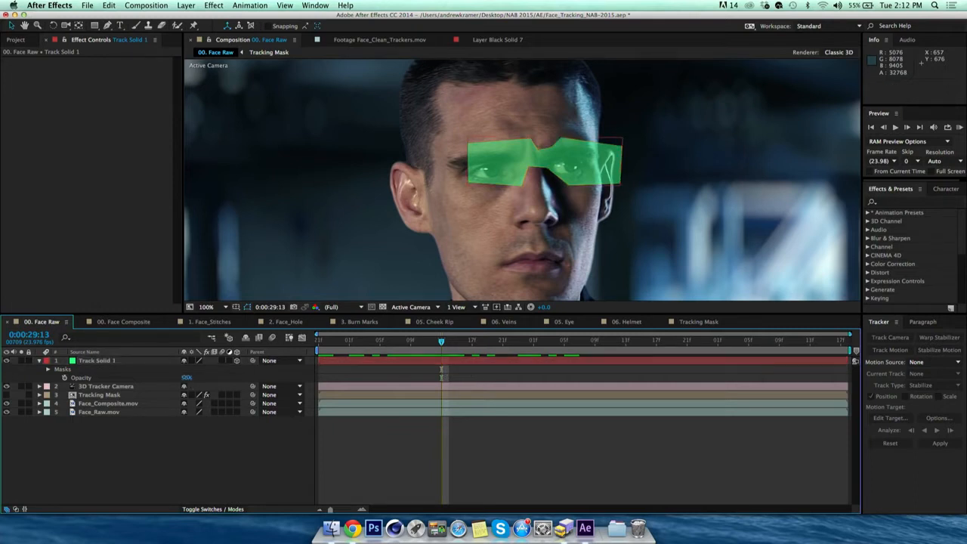
pyautogui.moveTo(187, 378); pyautogui.dragTo(179, 378)
pyautogui.click(214, 5)
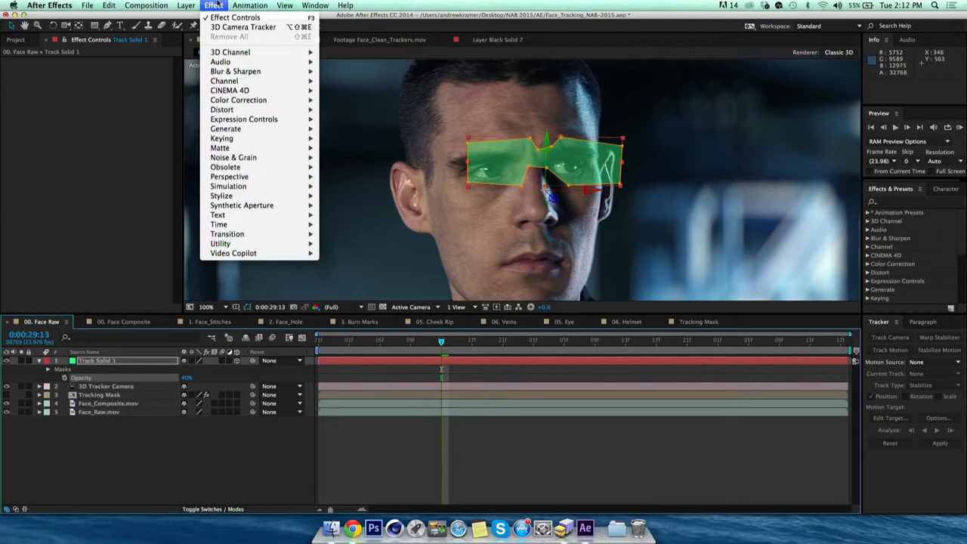
pyautogui.moveTo(264, 176)
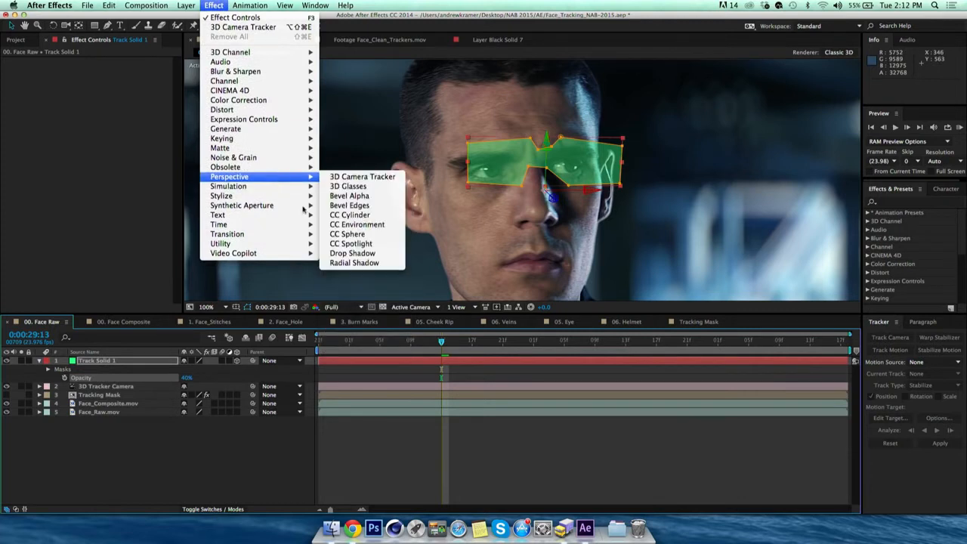
pyautogui.click(352, 253)
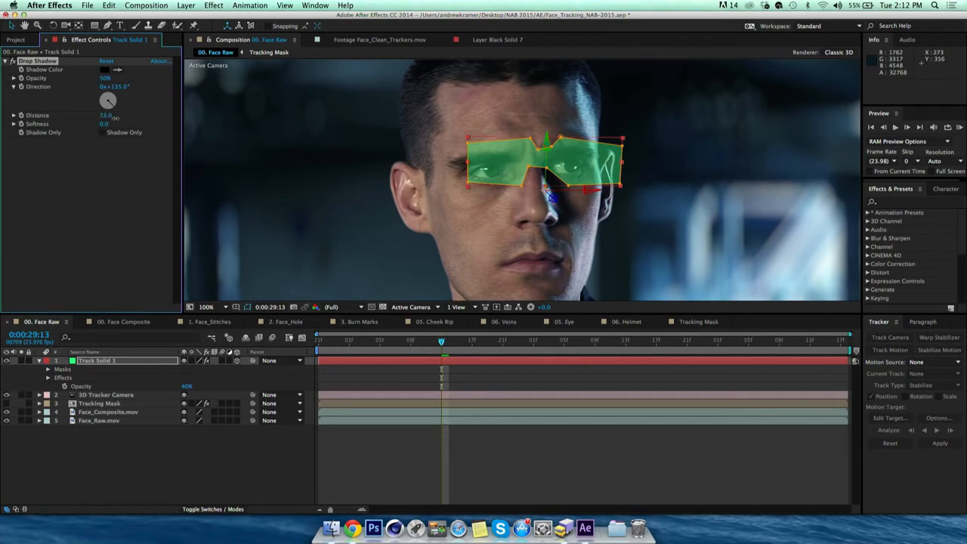
# - Open the 2. Face_Hole composition and review its face wound with RAM previews at 100% and 50% magnification
pyautogui.click(201, 323)
pyautogui.moveTo(341, 352); pyautogui.dragTo(468, 352)
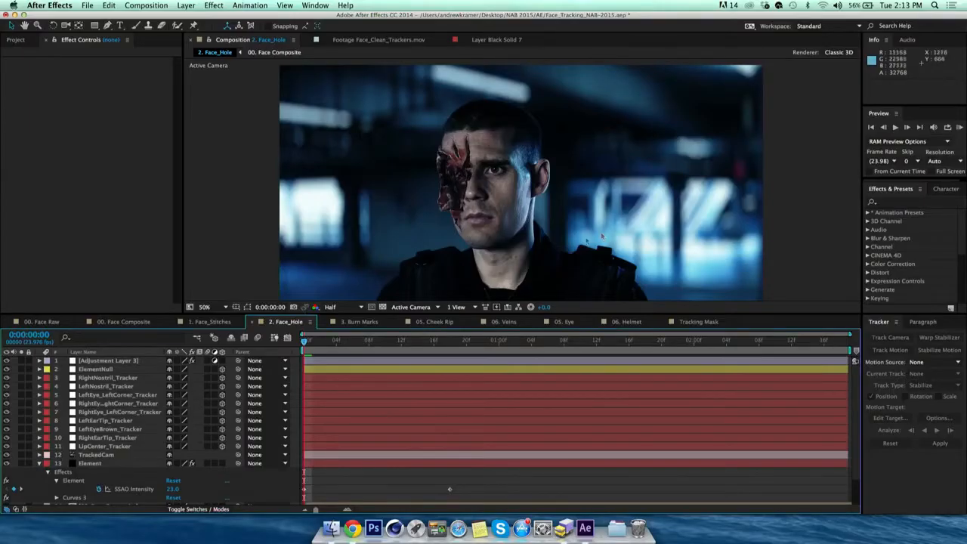
pyautogui.scroll(1, 457, 226)
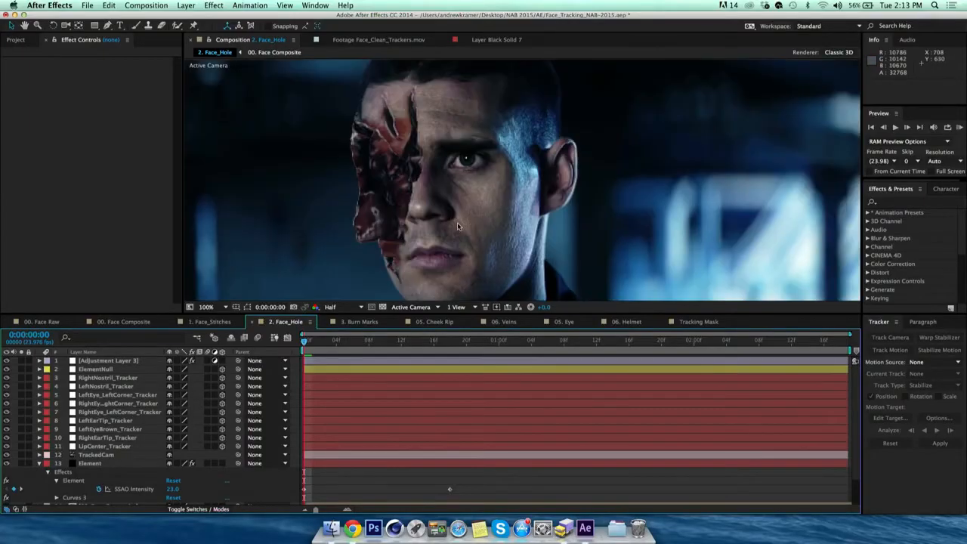
pyautogui.click(960, 128)
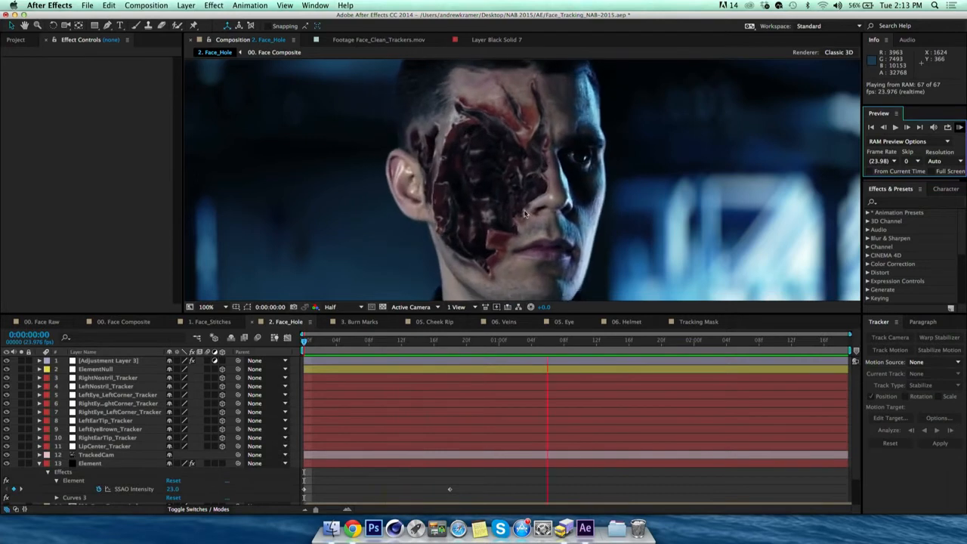
pyautogui.press('space')
pyautogui.press(',')
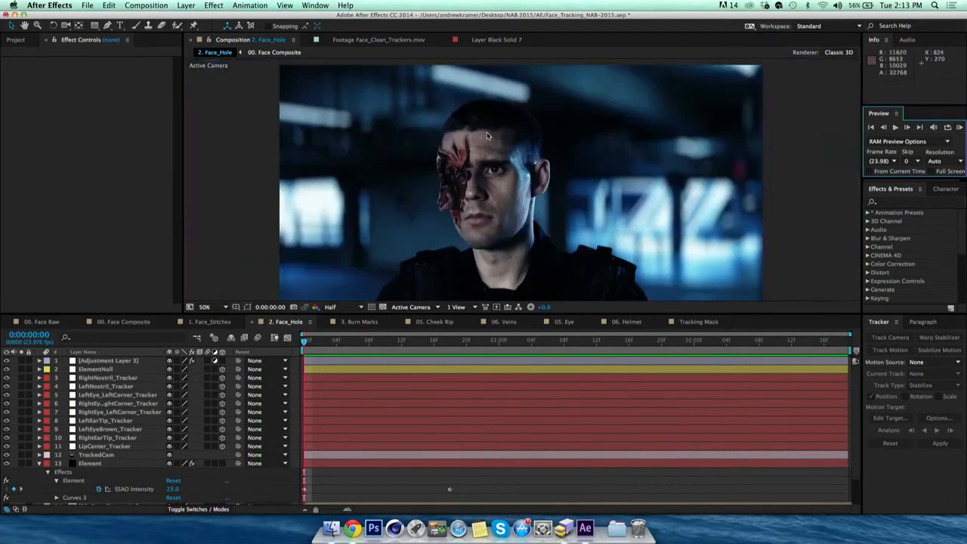
pyautogui.click(958, 129)
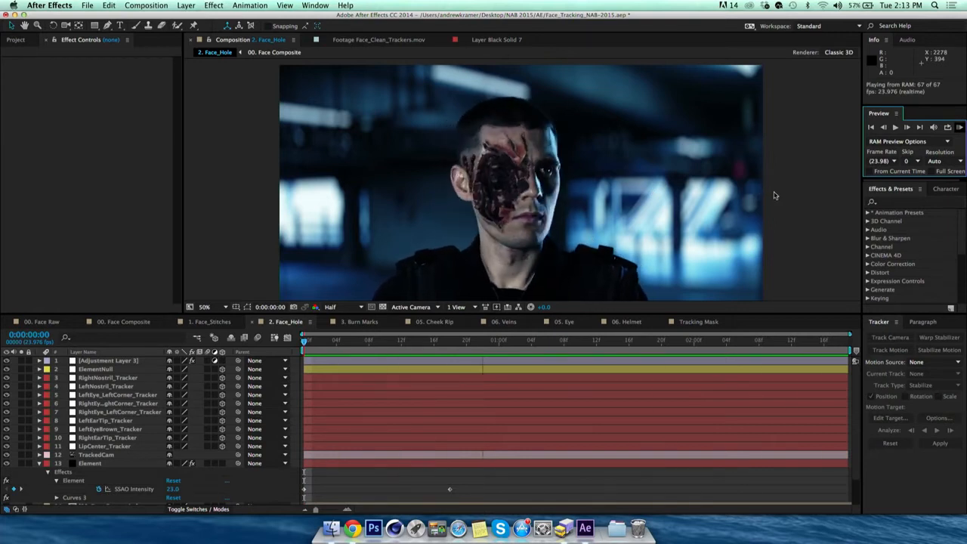
pyautogui.press('space')
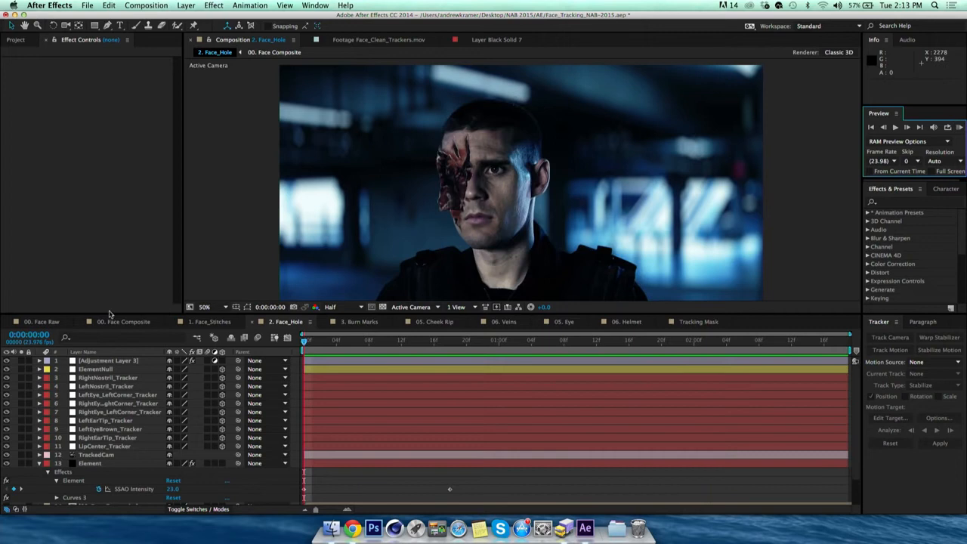
# - Open the Element layer's Scene Setup from the 1. Face_Stitches composition and orbit around the Head_Stitches model
pyautogui.click(198, 324)
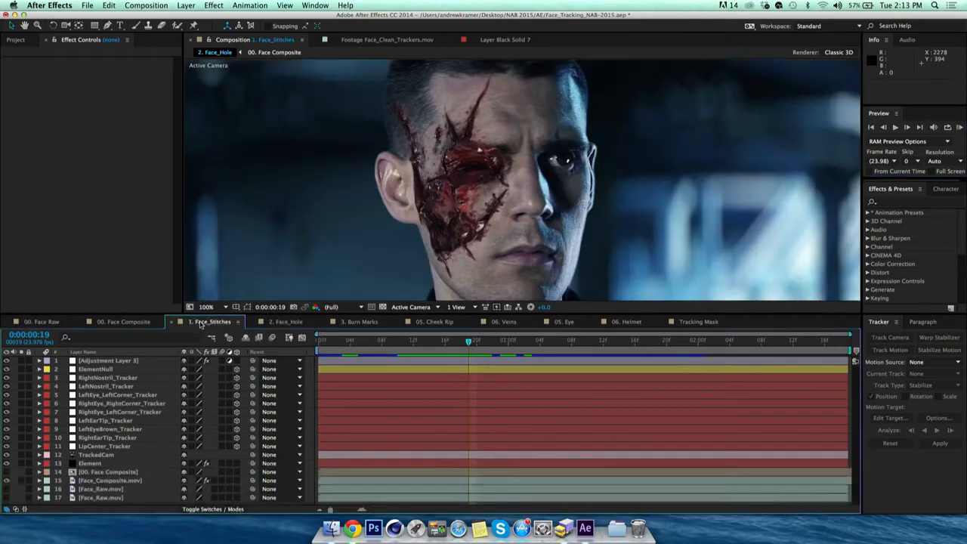
pyautogui.click(101, 463)
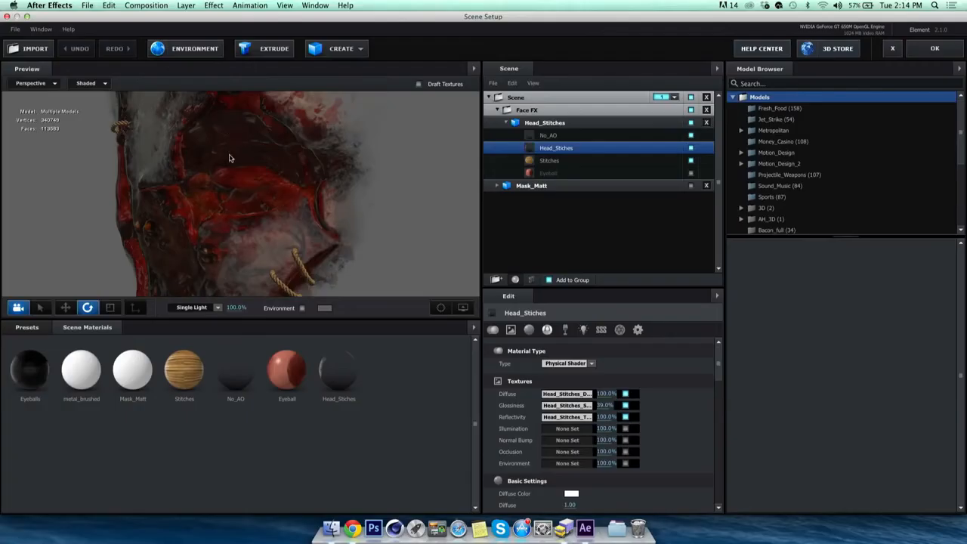
pyautogui.moveTo(196, 226); pyautogui.dragTo(266, 231)
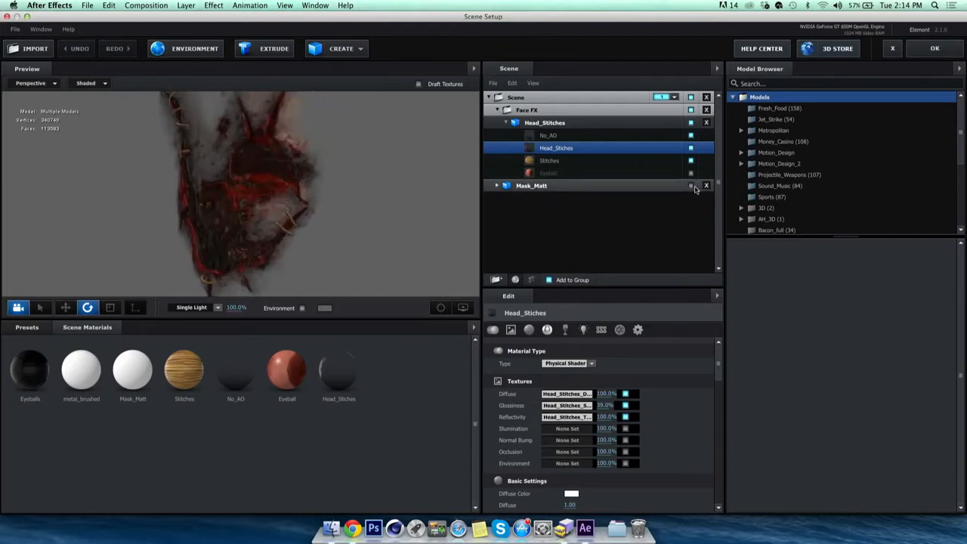
# - View the Mask_Matt head model with Head_Stitches hidden, and restore the original visibility of both models
pyautogui.click(691, 186)
pyautogui.moveTo(373, 201); pyautogui.dragTo(237, 193)
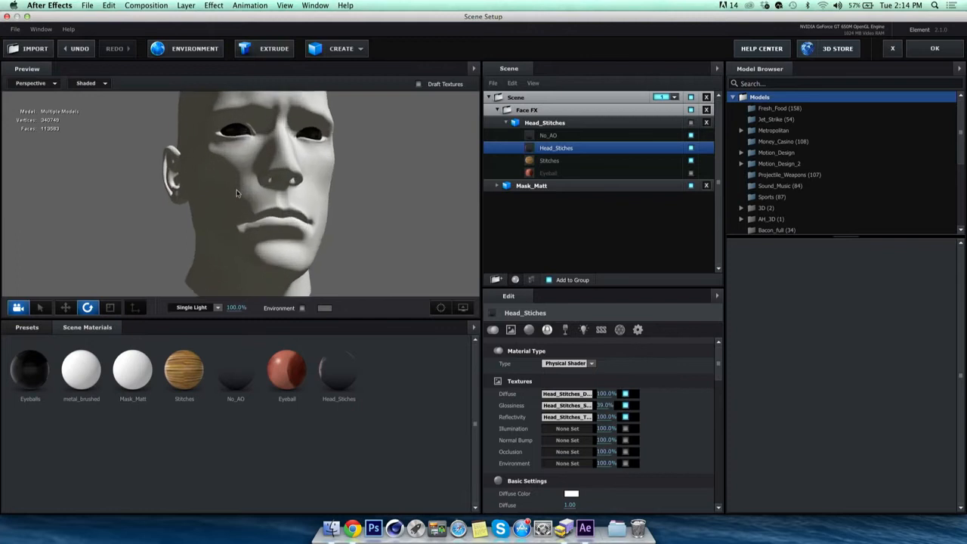
pyautogui.click(690, 185)
pyautogui.click(691, 123)
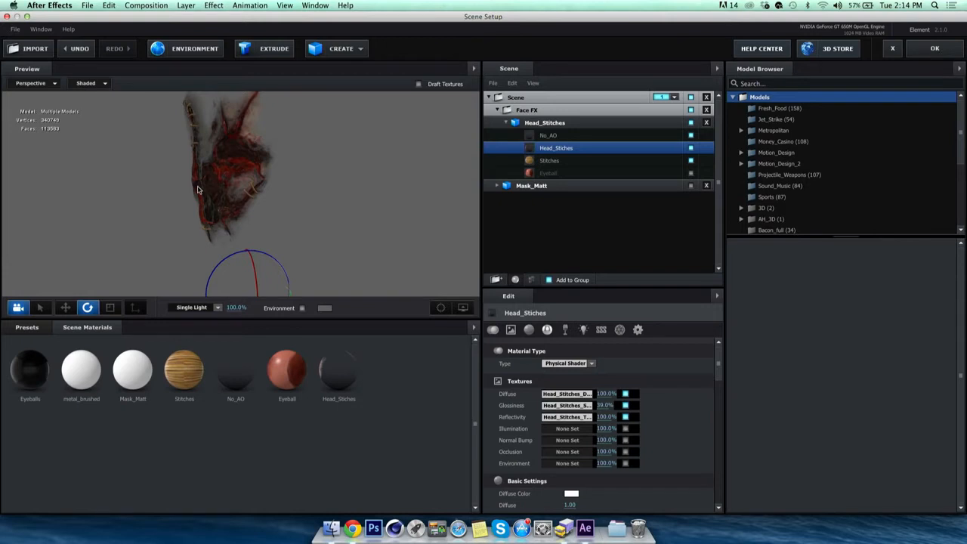
# - Darken the preview background while examining the Head_Stitches wound up close, and accept the scene setup
pyautogui.moveTo(206, 177); pyautogui.dragTo(272, 192)
pyautogui.scroll(5, 265, 157)
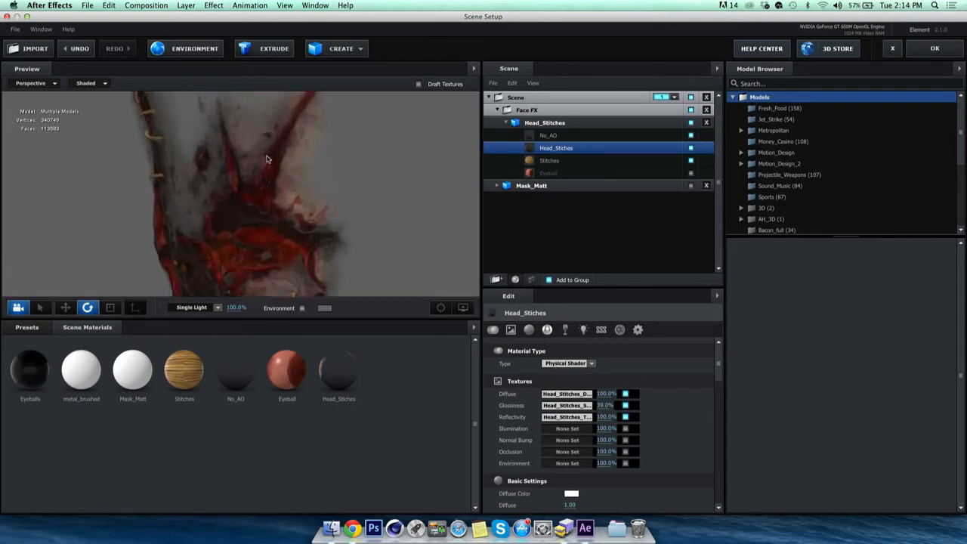
pyautogui.scroll(3, 267, 157)
pyautogui.click(331, 311)
pyautogui.moveTo(397, 212); pyautogui.dragTo(390, 224)
pyautogui.click(557, 235)
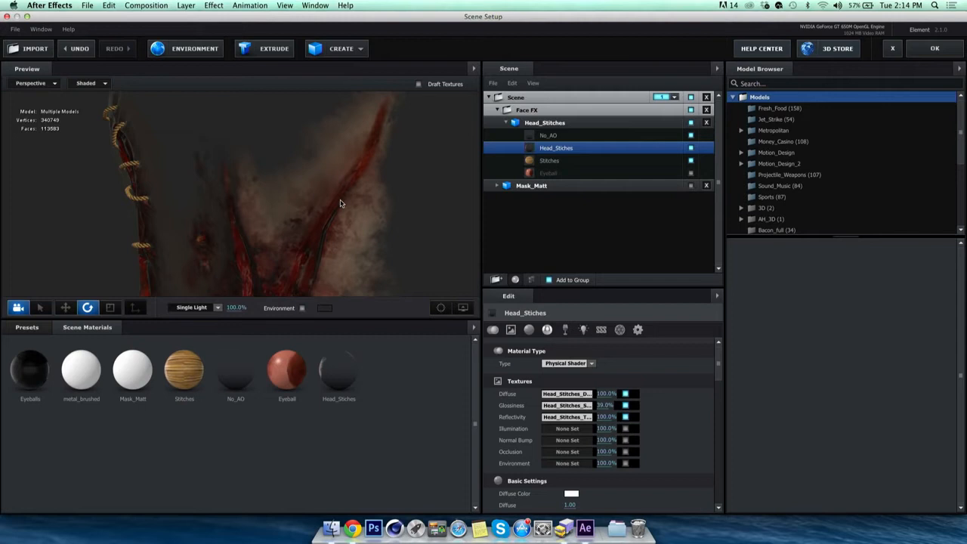
pyautogui.click(935, 48)
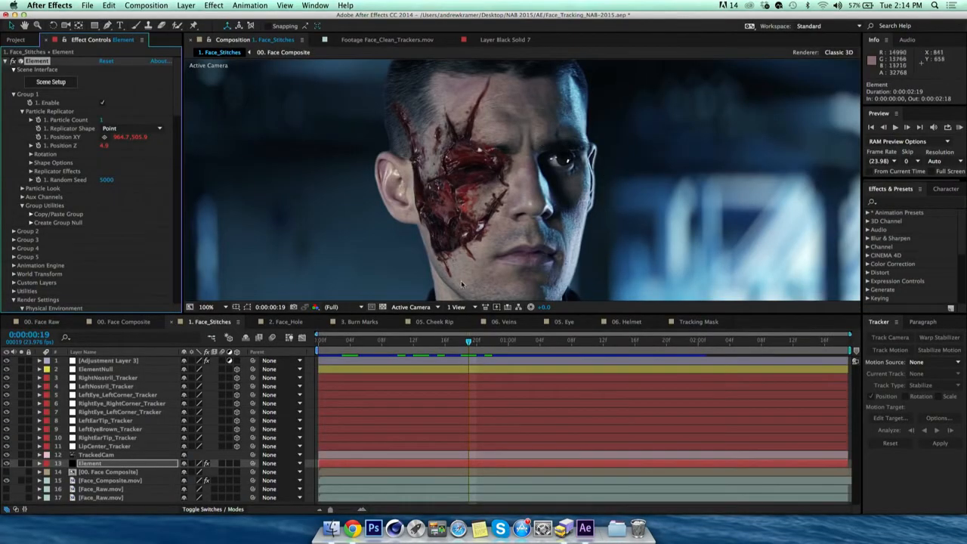
# - Scrub through the 1. Face_Stitches composition to review how the stitched wound follows the face
pyautogui.press('space')
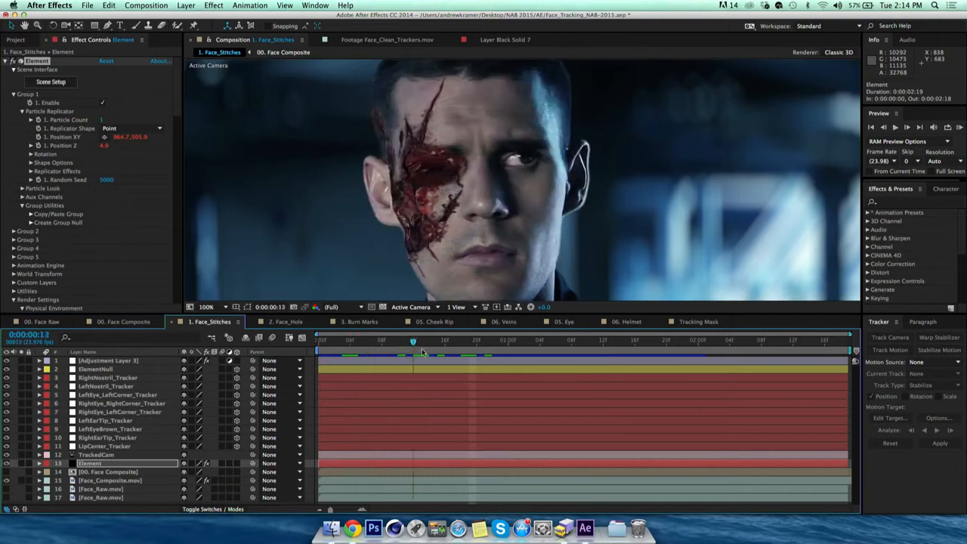
pyautogui.moveTo(587, 369); pyautogui.dragTo(334, 352)
pyautogui.click(270, 339)
# - Open the Element layer's Scene Setup from the 2. Face_Hole composition at 0:00:00:22 and orbit around the Deep_Hole model
pyautogui.click(312, 322)
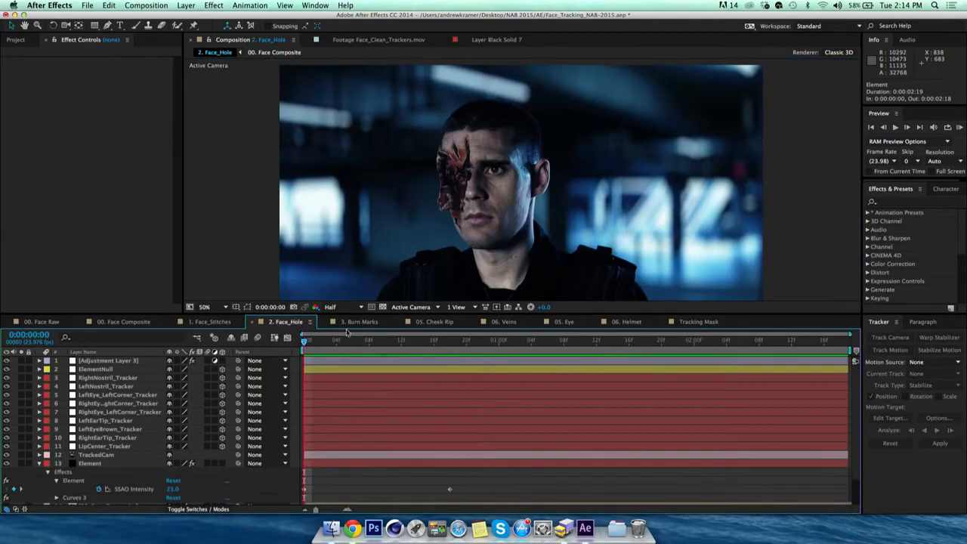
pyautogui.moveTo(333, 342); pyautogui.dragTo(479, 353)
pyautogui.click(90, 463)
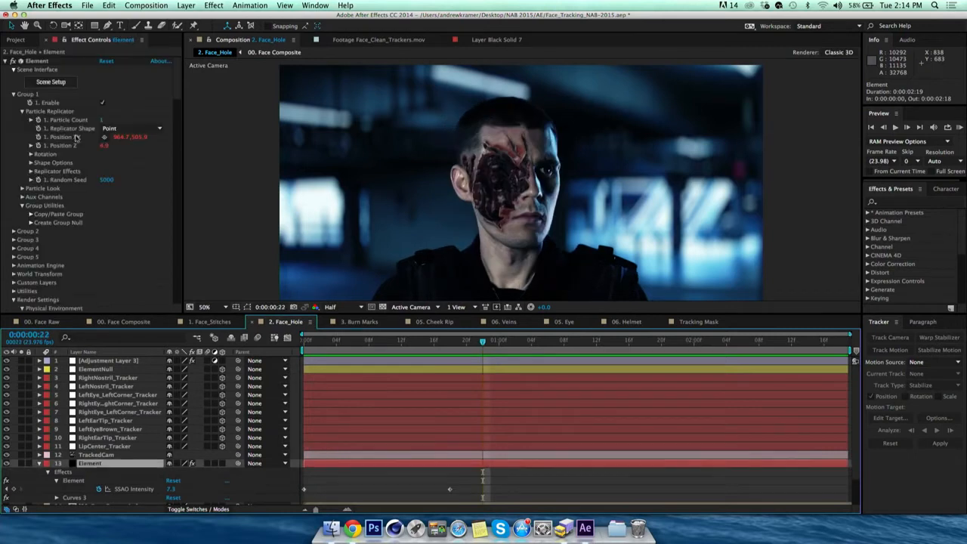
pyautogui.click(53, 81)
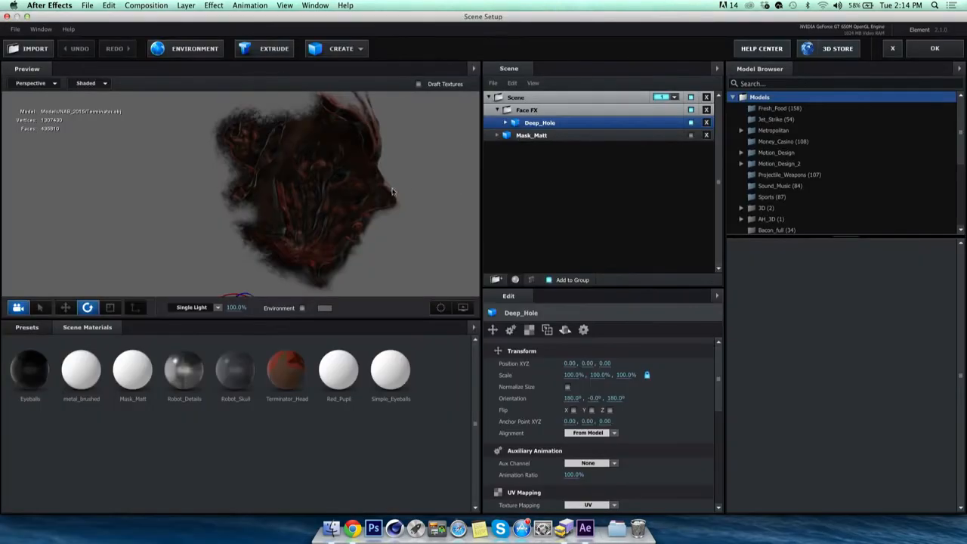
pyautogui.moveTo(342, 192); pyautogui.dragTo(310, 187)
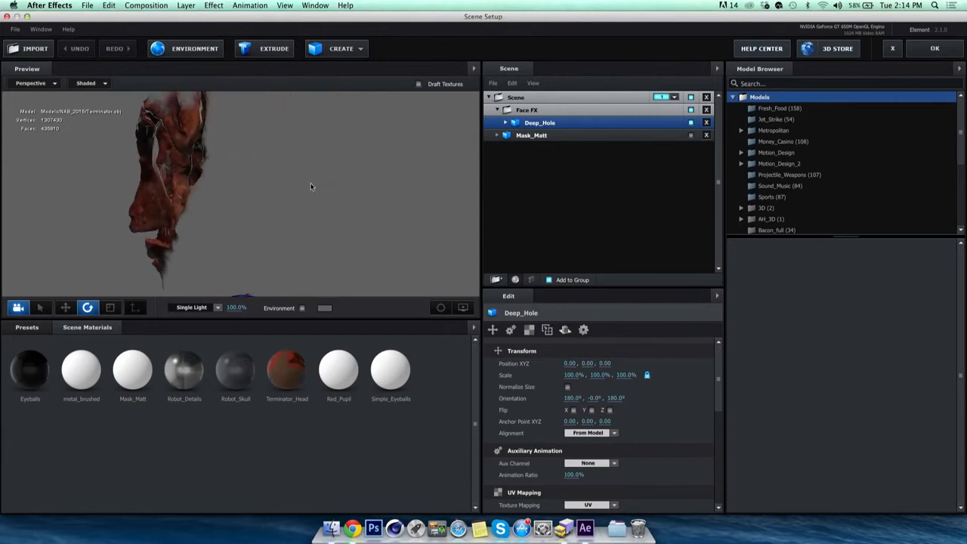
# - Show the Mask_Matt model to see how it masks Deep_Hole, hide it again, orbit around the wound and accept the scene setup
pyautogui.click(689, 136)
pyautogui.moveTo(358, 166); pyautogui.dragTo(263, 168)
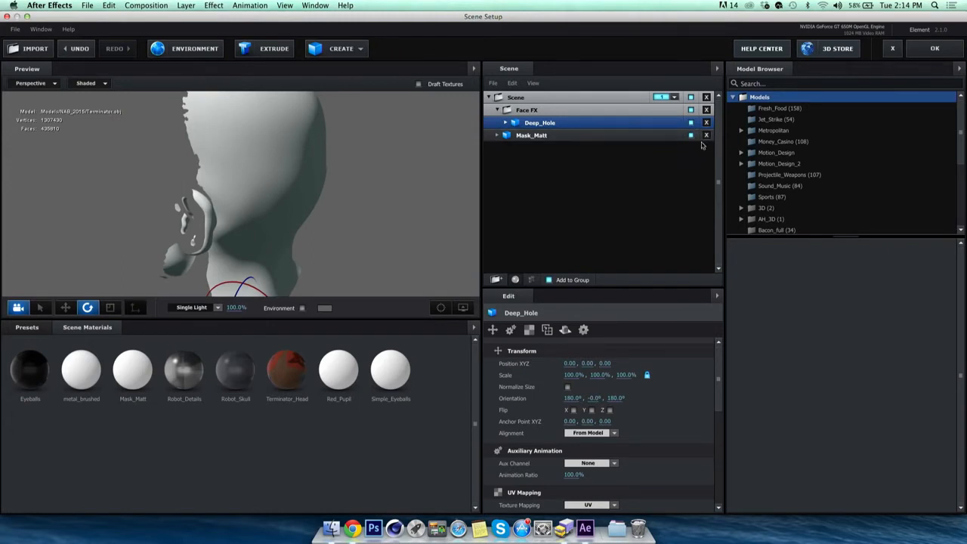
pyautogui.click(642, 136)
pyautogui.click(691, 136)
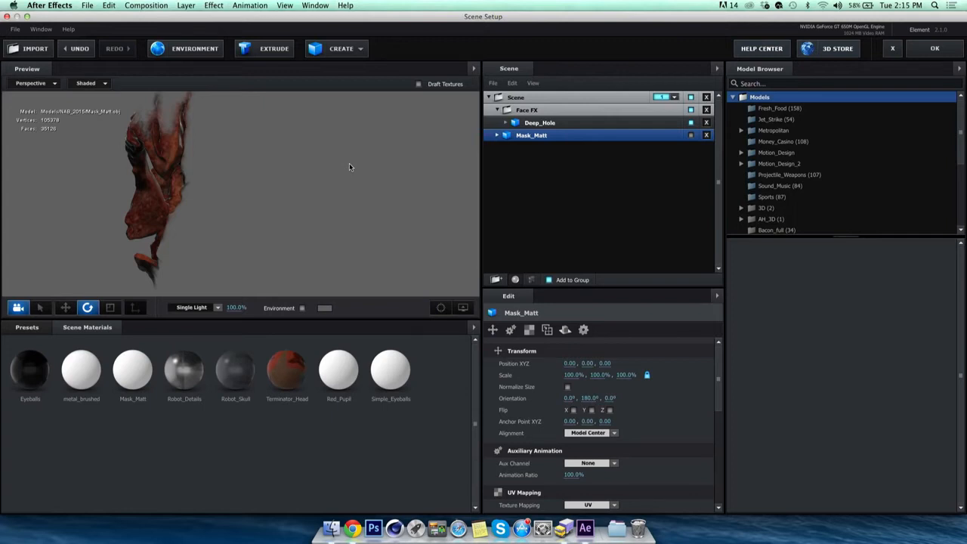
pyautogui.moveTo(271, 187); pyautogui.dragTo(293, 207)
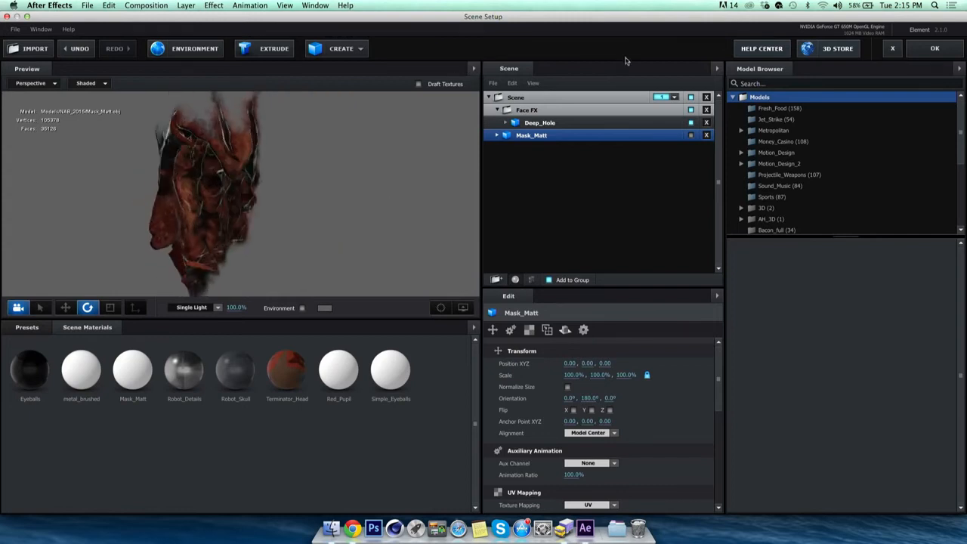
pyautogui.click(934, 49)
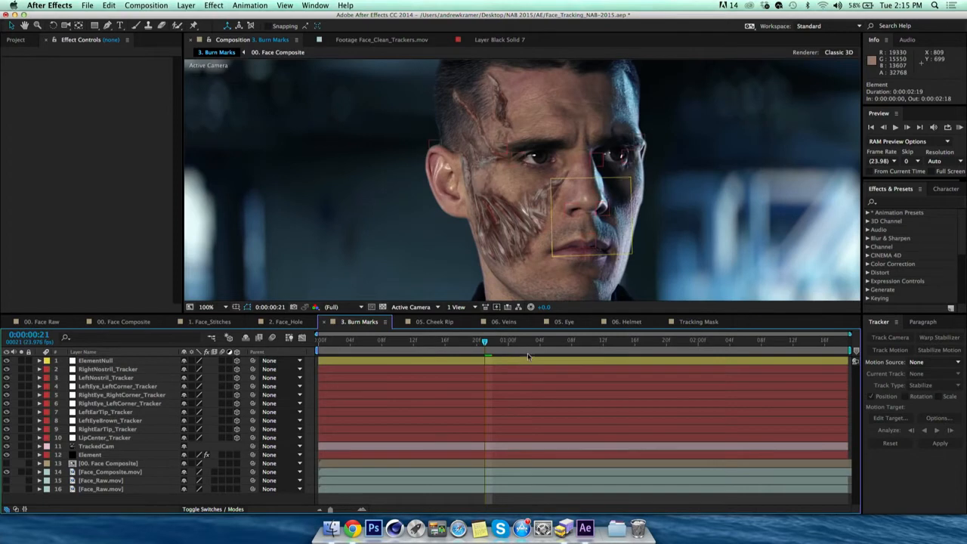
# - Scrub through the 3. Burn Marks and 05. Cheek Rip compositions, viewing the cheek wound at 100% zoom
pyautogui.moveTo(565, 345); pyautogui.dragTo(620, 364)
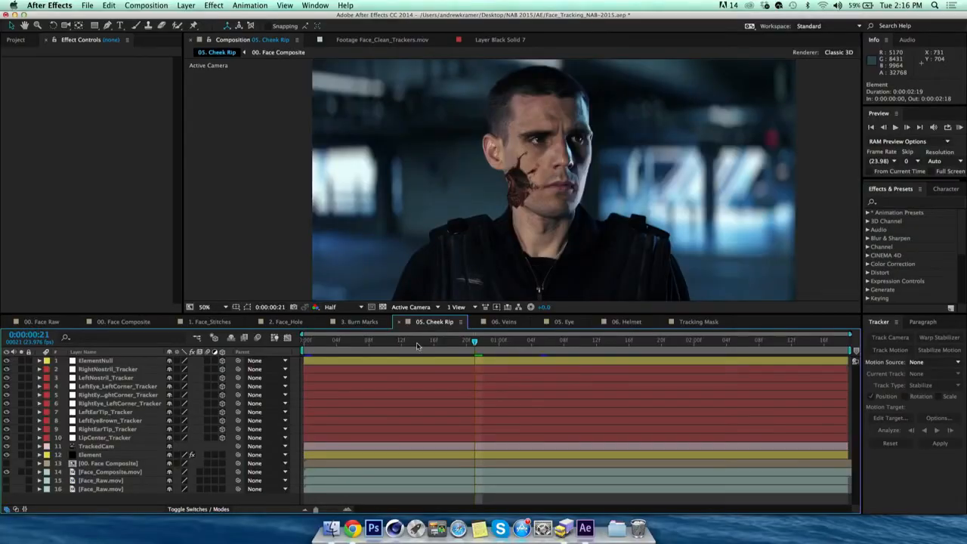
pyautogui.click(416, 343)
pyautogui.press('/')
pyautogui.click(522, 341)
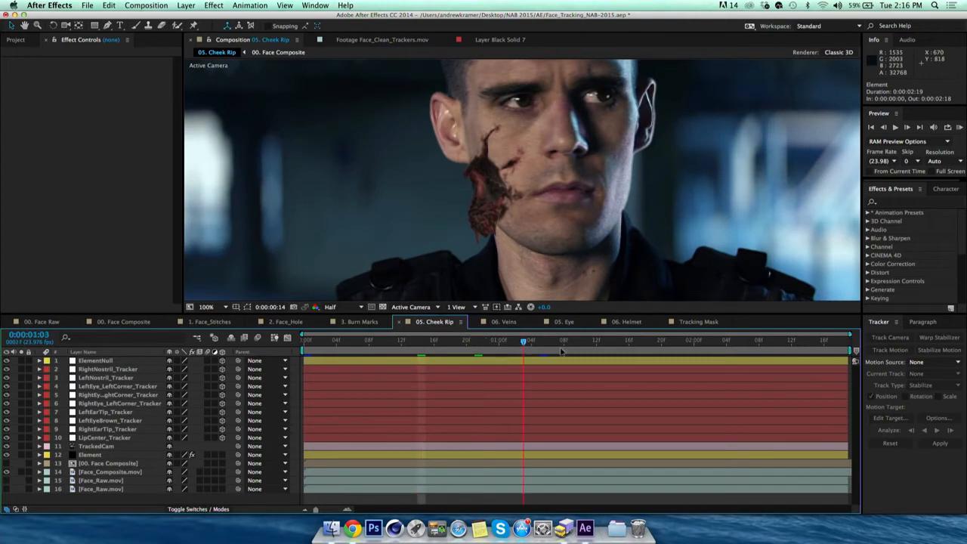
# - Open the 05. Eye composition and scrub through it to review the metal hole tracked over the eye
pyautogui.click(563, 321)
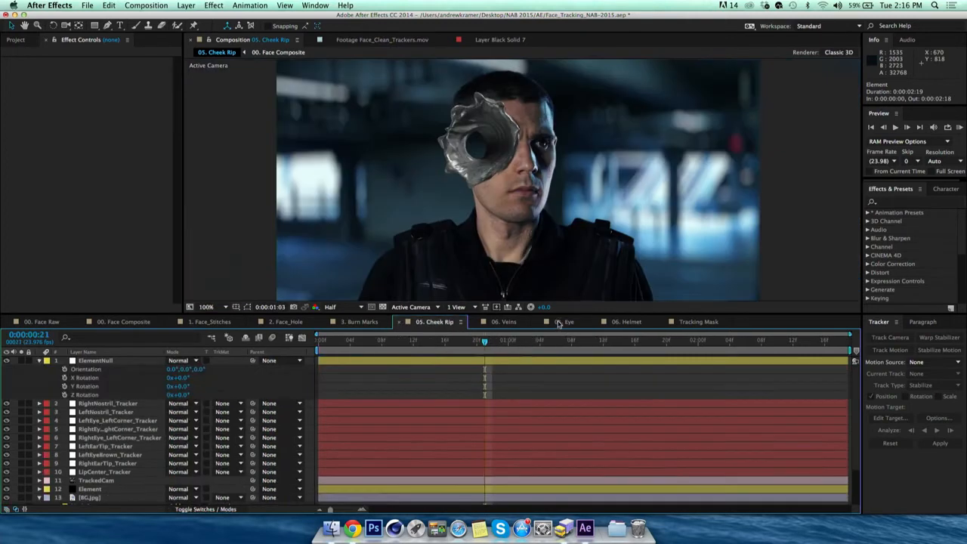
pyautogui.click(461, 341)
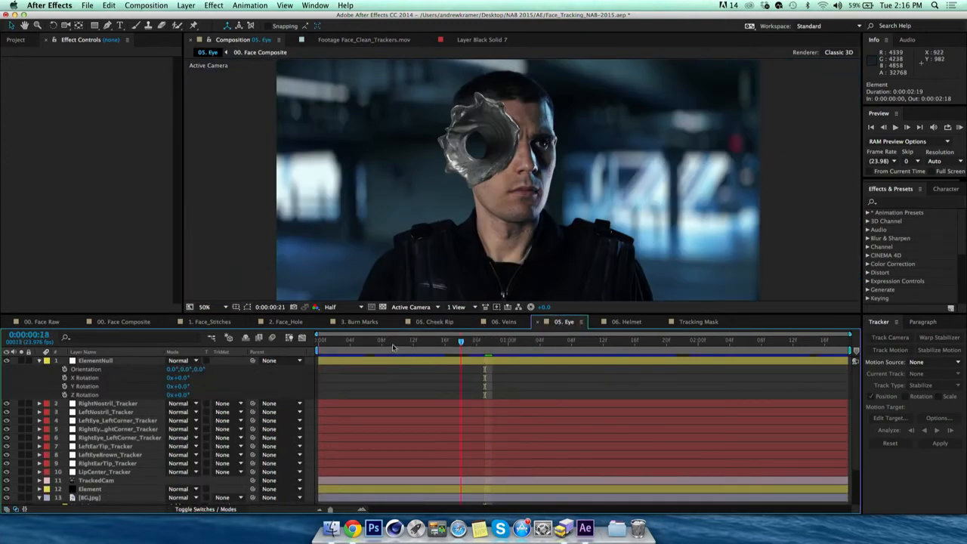
pyautogui.moveTo(389, 343); pyautogui.dragTo(500, 354)
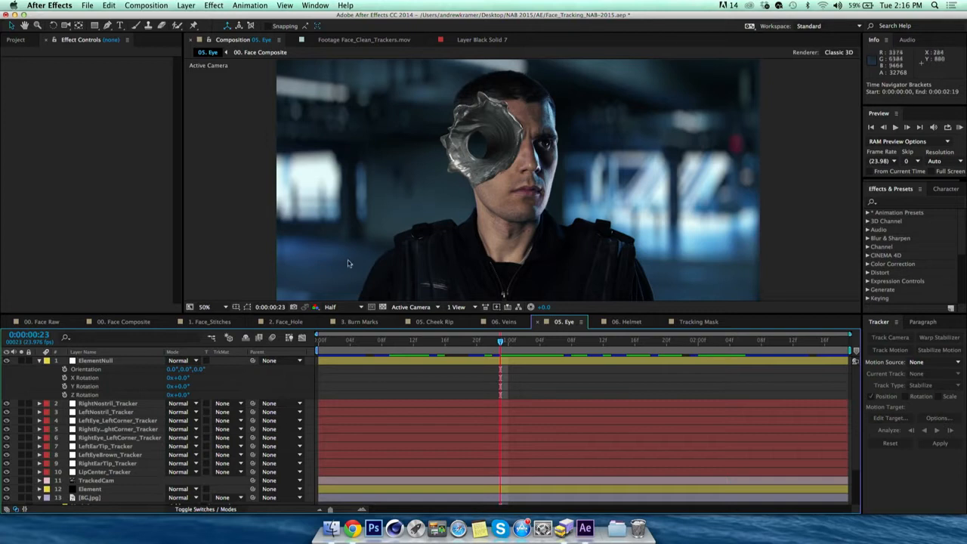
# - Select the Element layer, examine the metal eye hole at 100% zoom, and scrub on to 0:00:01:14
pyautogui.click(99, 490)
pyautogui.press('.')
pyautogui.moveTo(518, 150); pyautogui.dragTo(512, 192)
pyautogui.press('v')
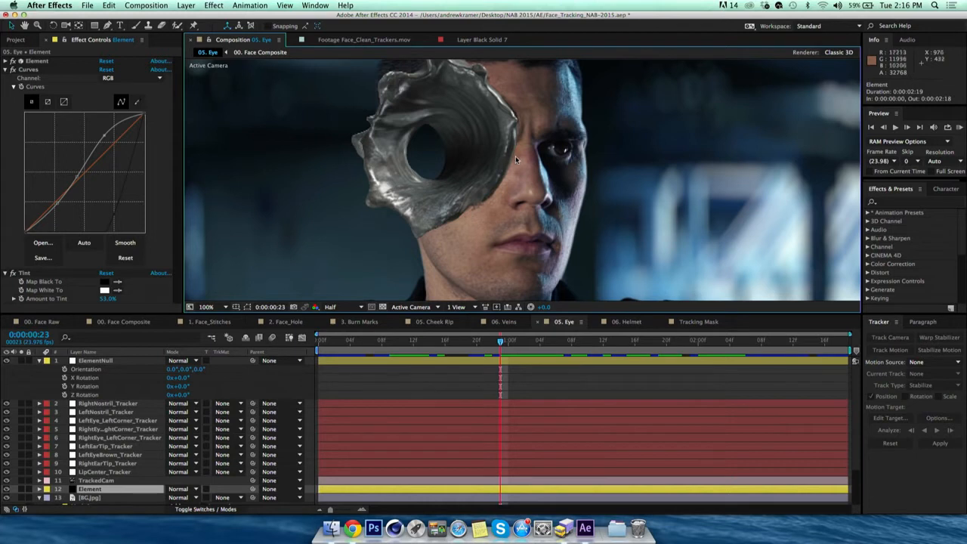
pyautogui.press(',')
pyautogui.moveTo(454, 342); pyautogui.dragTo(621, 363)
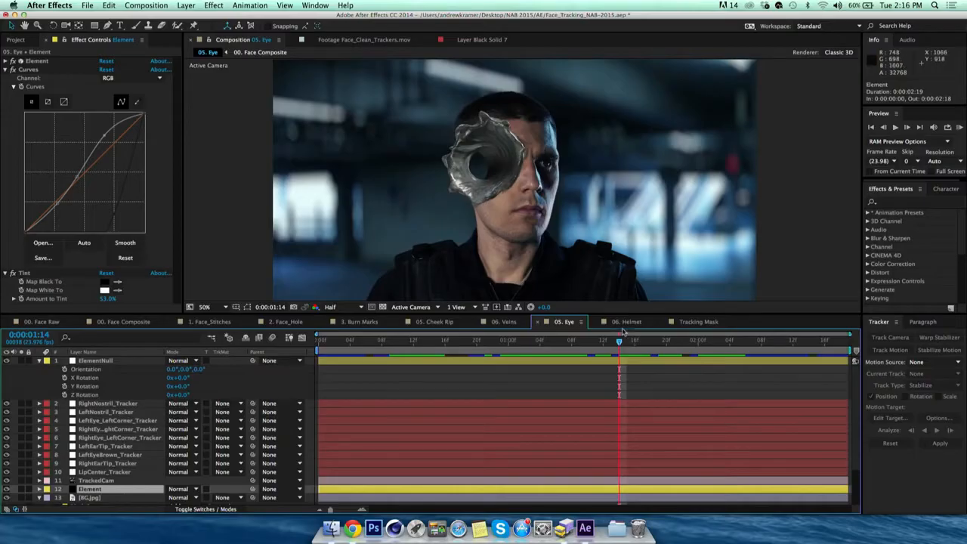
# - Open the 06. Helmet composition, review how the helmet follows the head, and park the time at 0:00:00:15
pyautogui.click(624, 323)
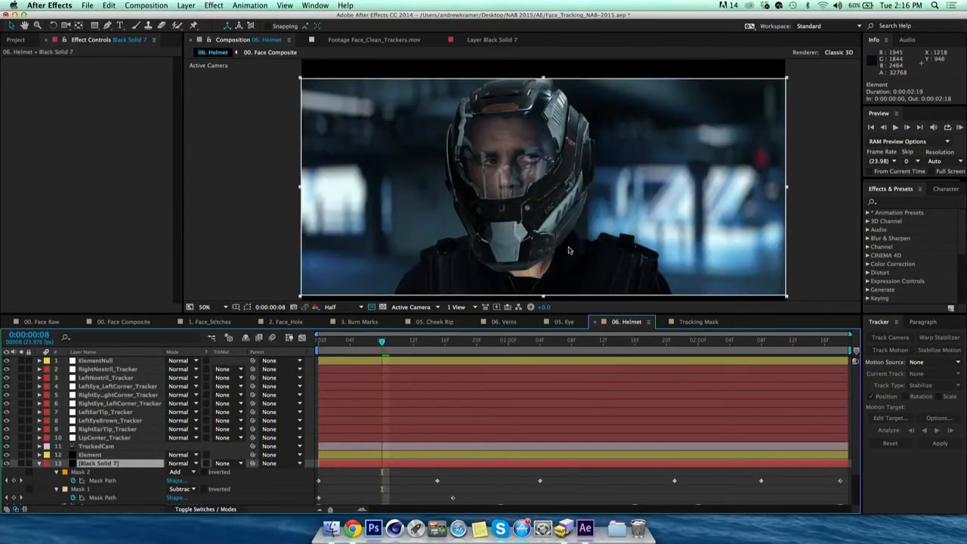
pyautogui.click(470, 474)
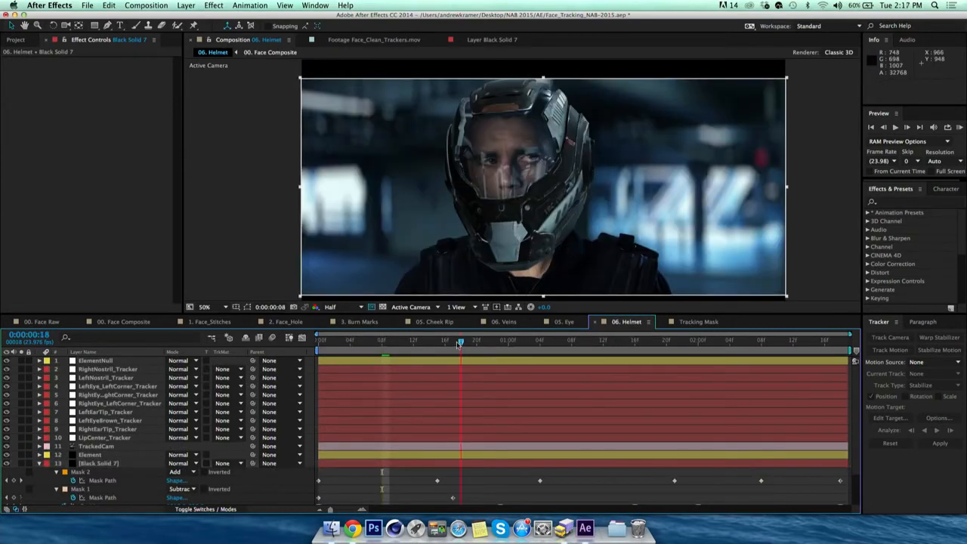
pyautogui.press('space')
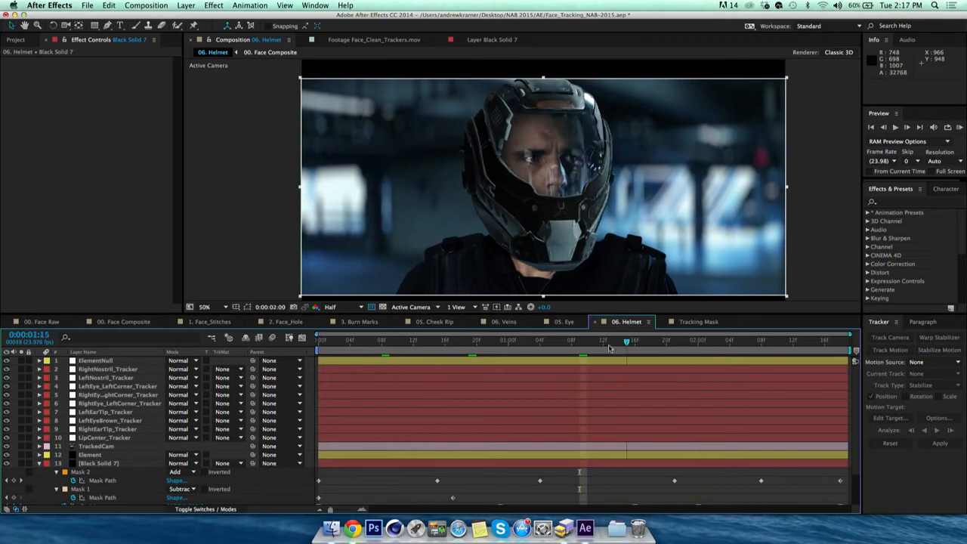
pyautogui.click(435, 352)
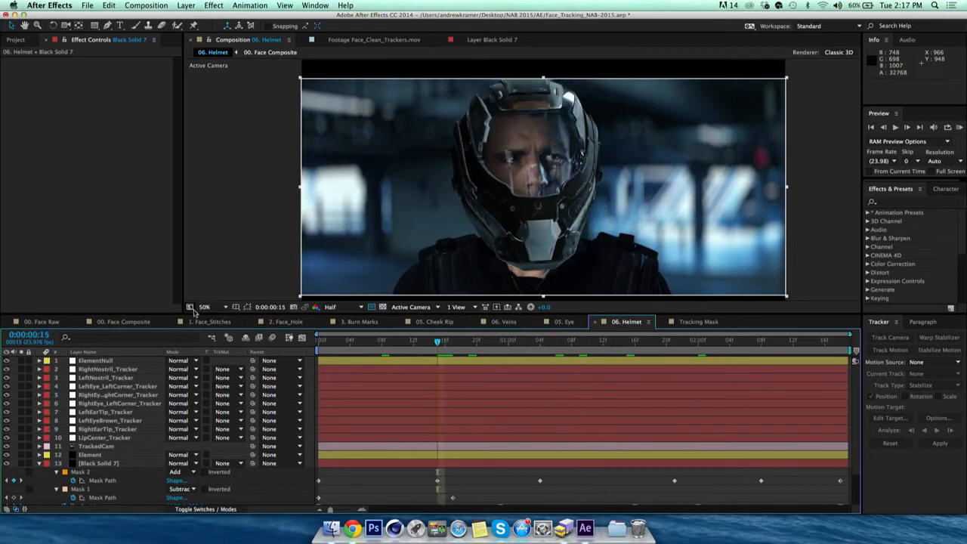
# - Solo the Black Solid 7 layer, review how its two animated masks move over time, and turn the solo off
pyautogui.click(89, 462)
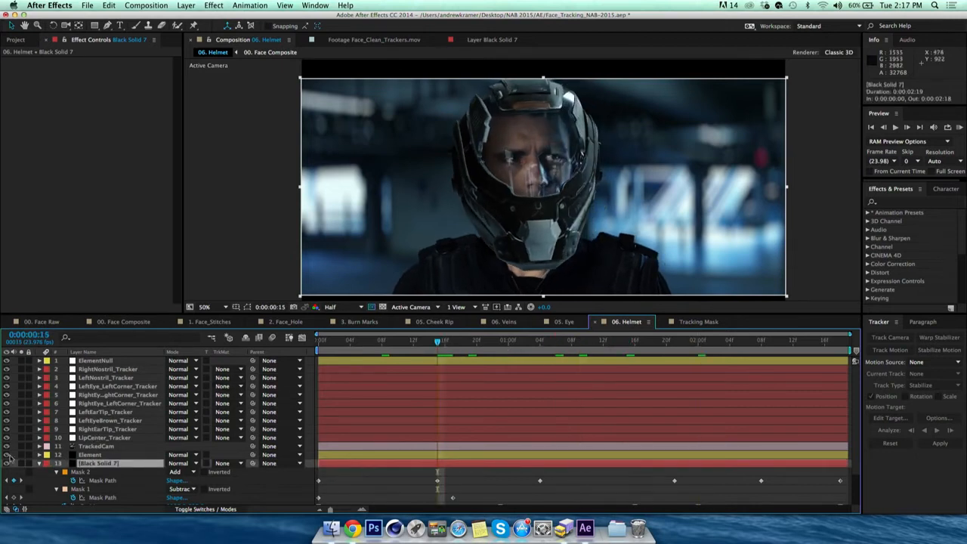
pyautogui.click(25, 464)
pyautogui.click(541, 156)
pyautogui.press('space')
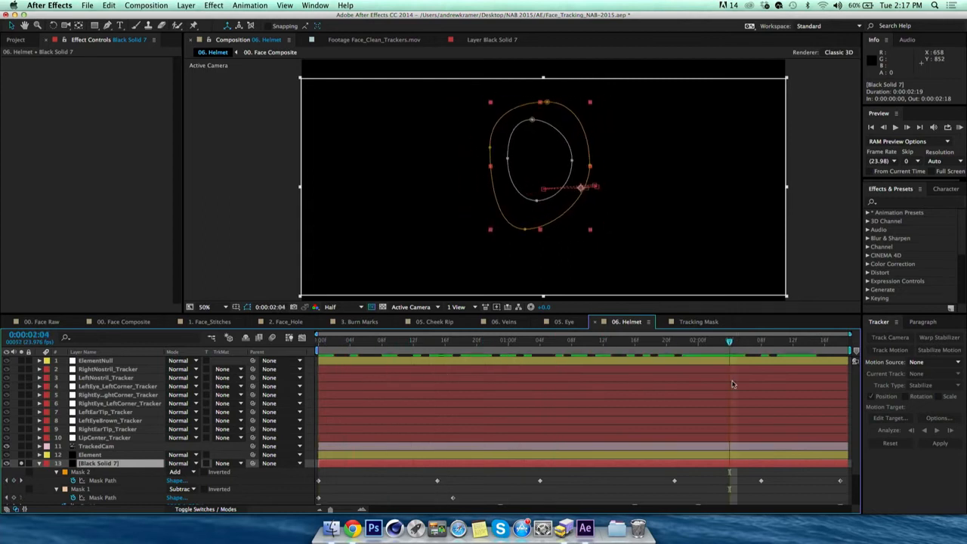
pyautogui.click(21, 464)
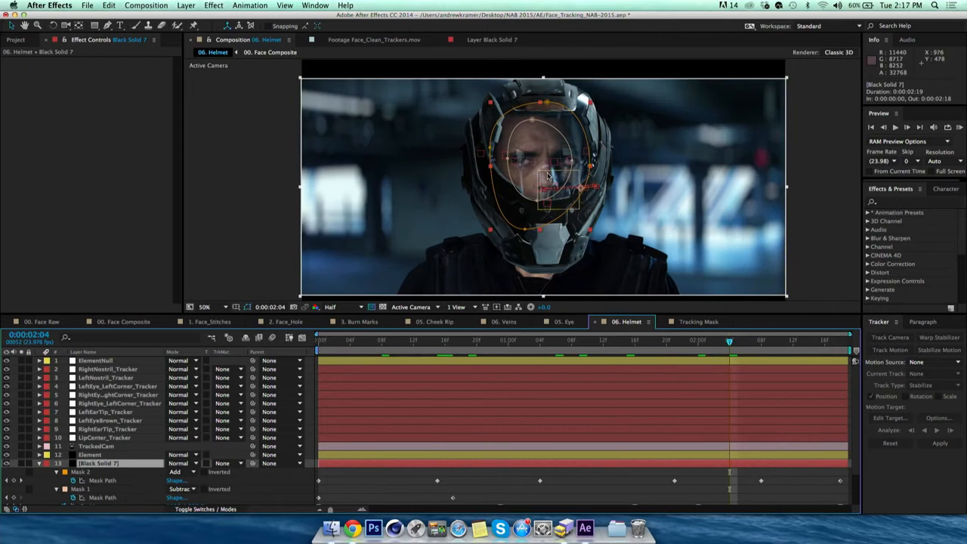
# - Hide the mask overlays, toggle Black Solid 7 off and on to compare the face shading, and scrub back to 0:00:00:13
pyautogui.press('super+shift+h')
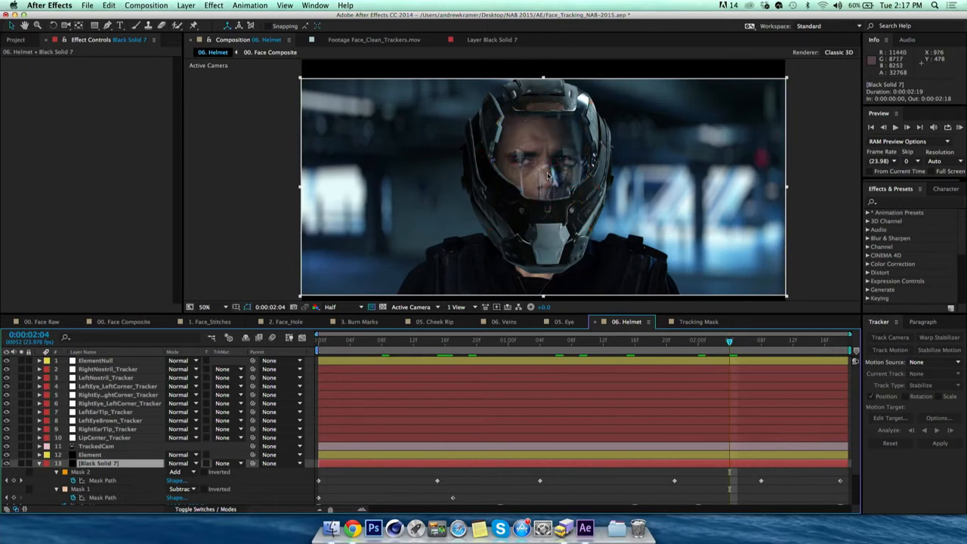
pyautogui.click(7, 463)
pyautogui.click(7, 463)
pyautogui.click(6, 463)
pyautogui.click(7, 464)
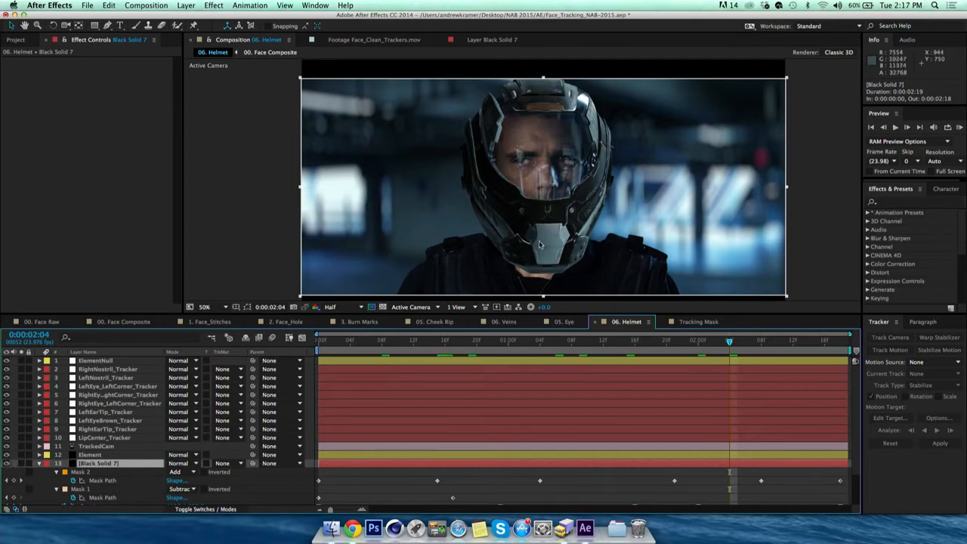
pyautogui.click(587, 342)
pyautogui.moveTo(585, 348); pyautogui.dragTo(421, 348)
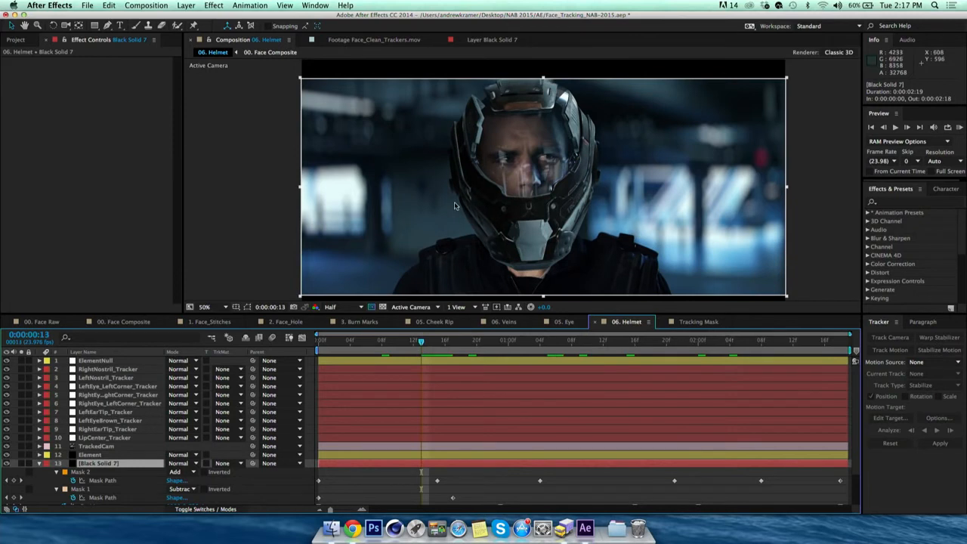
# - Collapse Black Solid 7, open the Element layer's Scene Setup, and orbit around the Helmet_Scifi model
pyautogui.click(17, 40)
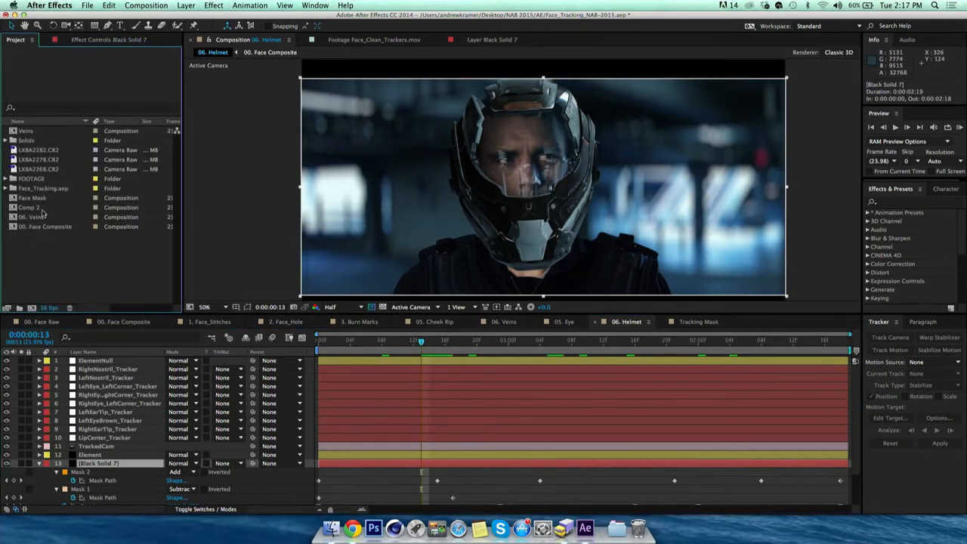
pyautogui.click(40, 464)
pyautogui.click(89, 454)
pyautogui.click(91, 40)
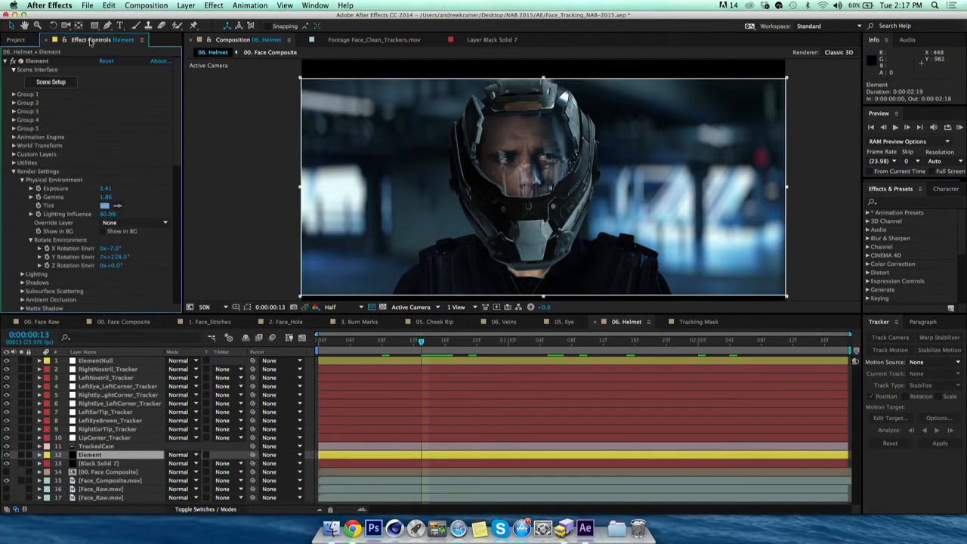
pyautogui.click(51, 82)
pyautogui.moveTo(308, 191); pyautogui.dragTo(278, 194)
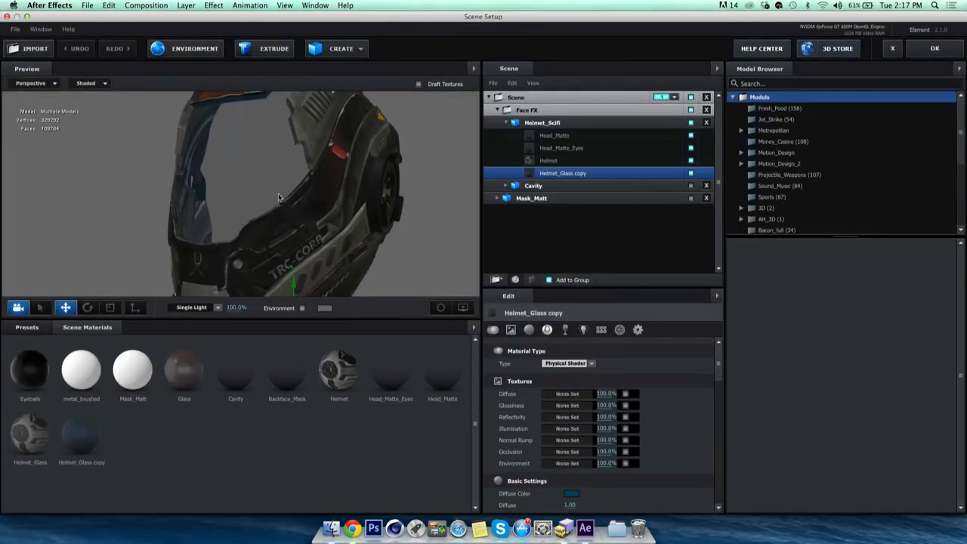
# - Toggle the Head_Matte material off and on while orbiting, to compare how it masks the inside of the helmet
pyautogui.click(691, 135)
pyautogui.moveTo(333, 198); pyautogui.dragTo(366, 197)
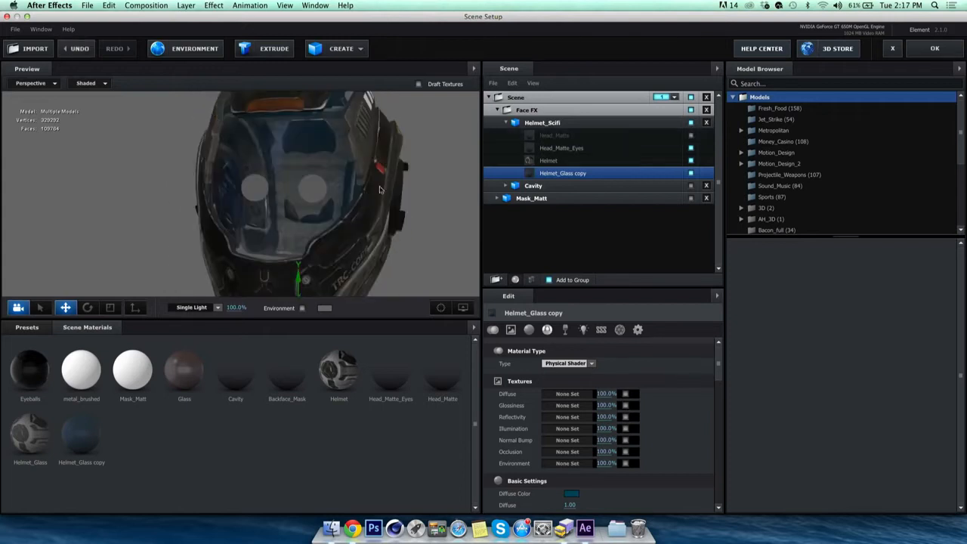
pyautogui.moveTo(299, 194); pyautogui.dragTo(175, 191)
pyautogui.click(691, 136)
pyautogui.click(690, 136)
pyautogui.moveTo(272, 174)
pyautogui.mouseDown()
pyautogui.moveTo(256, 177)
pyautogui.moveTo(263, 175)
pyautogui.mouseUp()
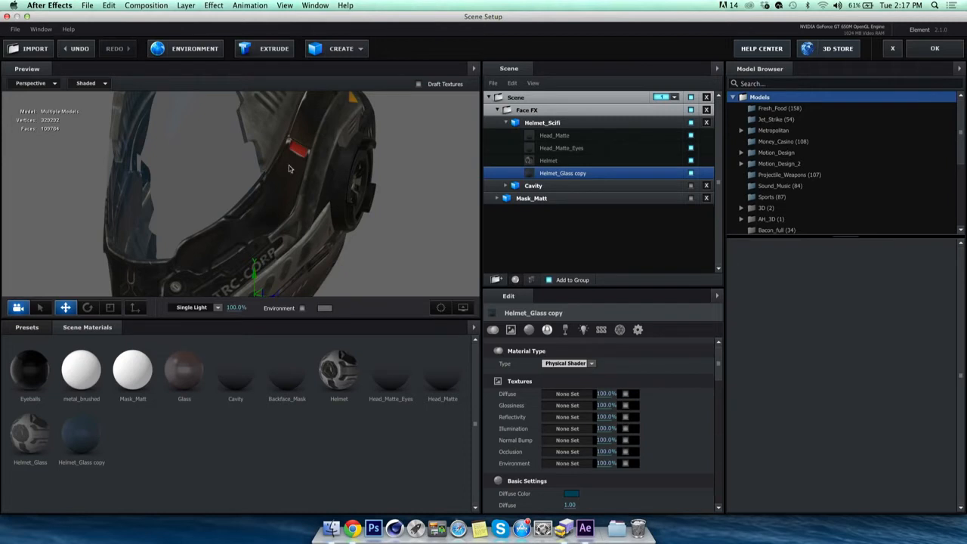
# - Orbit around the side and inside of the helmet, and close the scene setup without saving
pyautogui.moveTo(278, 126); pyautogui.dragTo(279, 165)
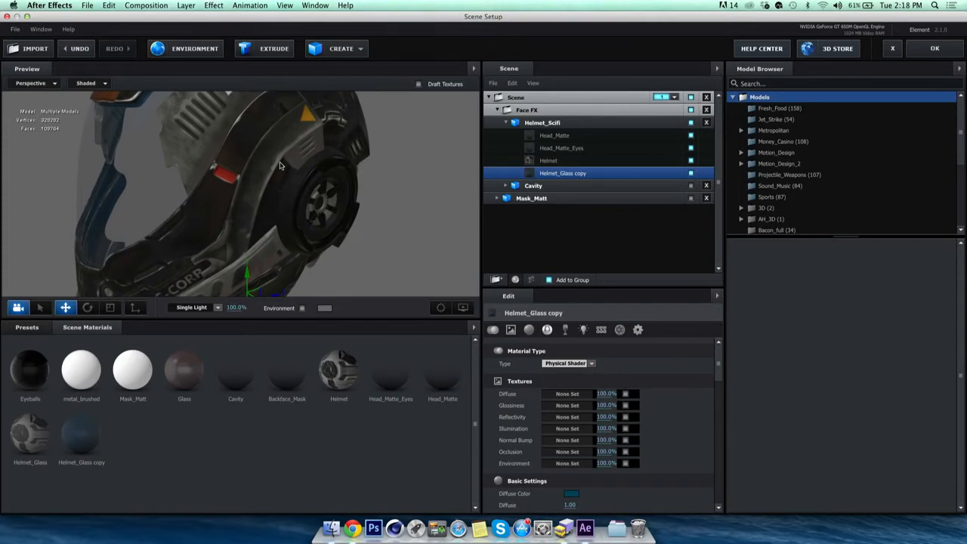
pyautogui.moveTo(178, 161); pyautogui.dragTo(253, 162)
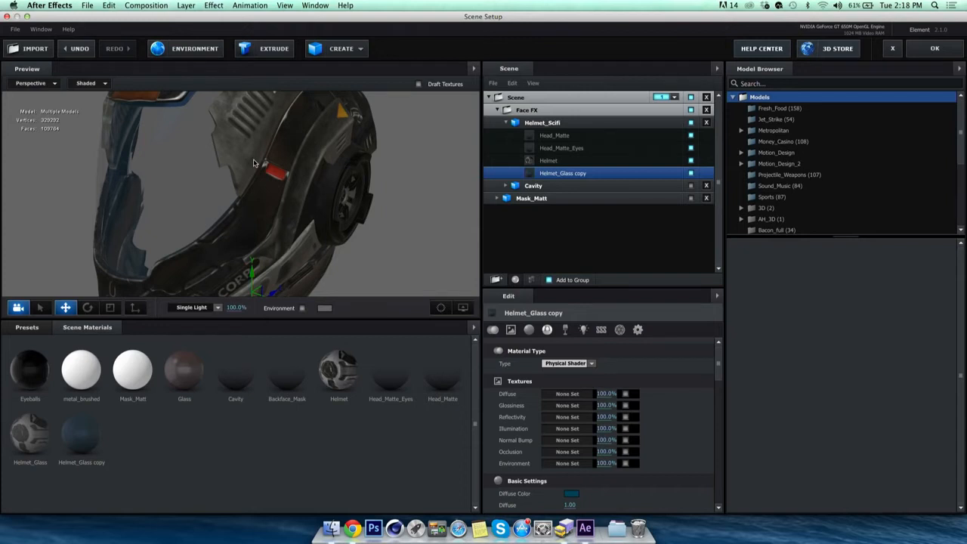
pyautogui.moveTo(247, 160); pyautogui.dragTo(259, 163)
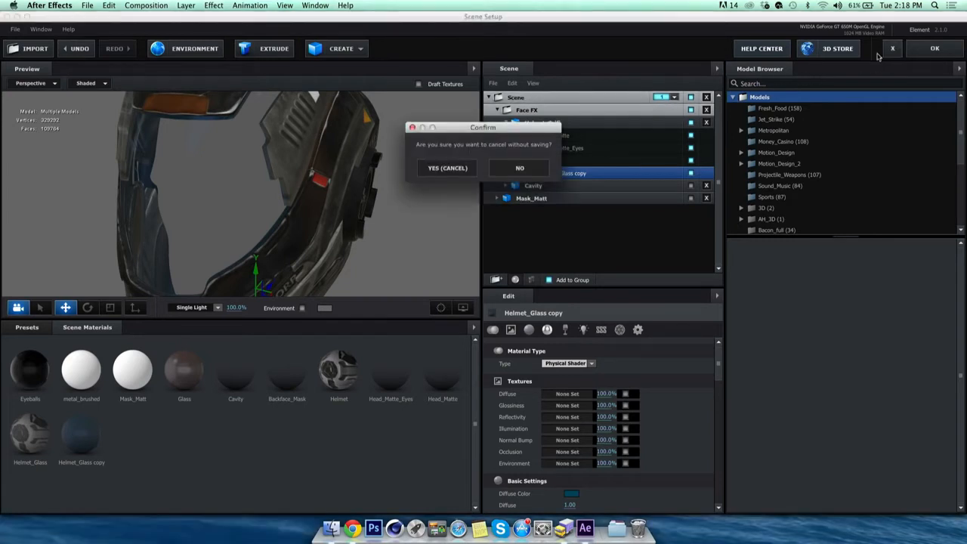
pyautogui.click(448, 168)
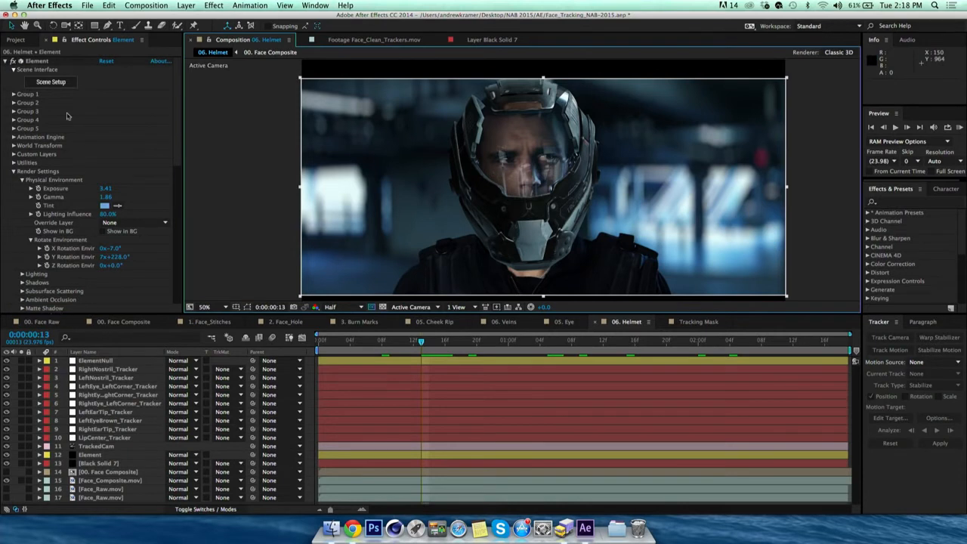
# - Open the 00. Face Raw composition, make the Tracking Mask layer visible, and view it briefly in solo
pyautogui.click(14, 39)
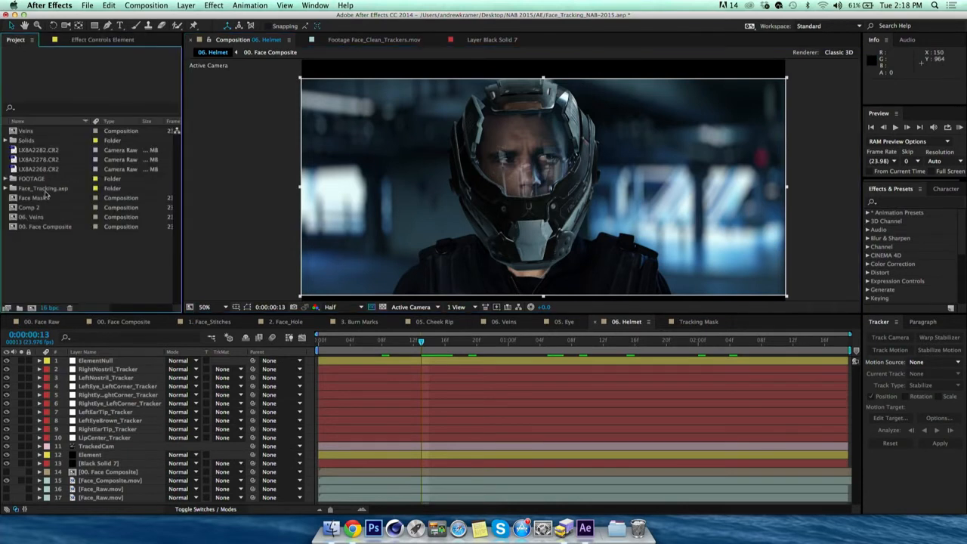
pyautogui.click(64, 324)
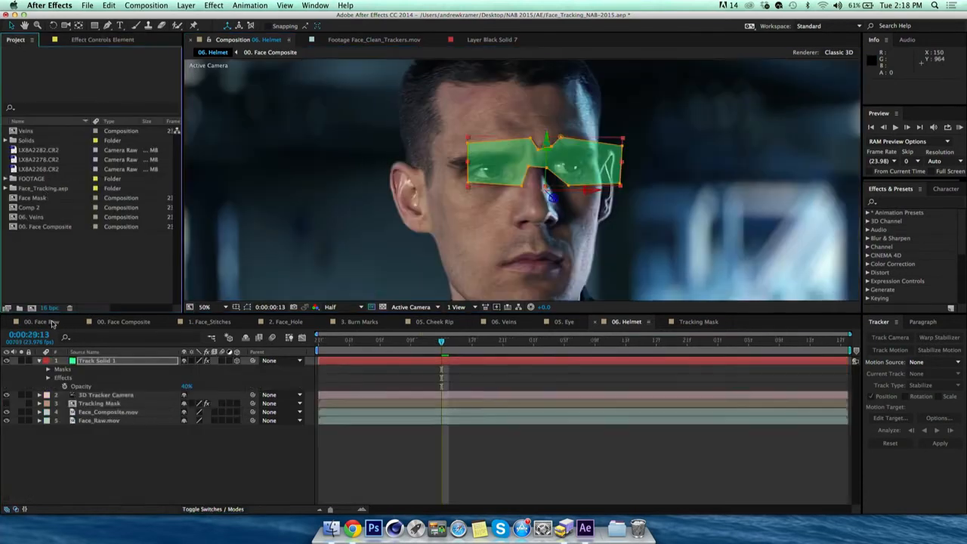
pyautogui.click(87, 404)
pyautogui.click(6, 403)
pyautogui.click(22, 404)
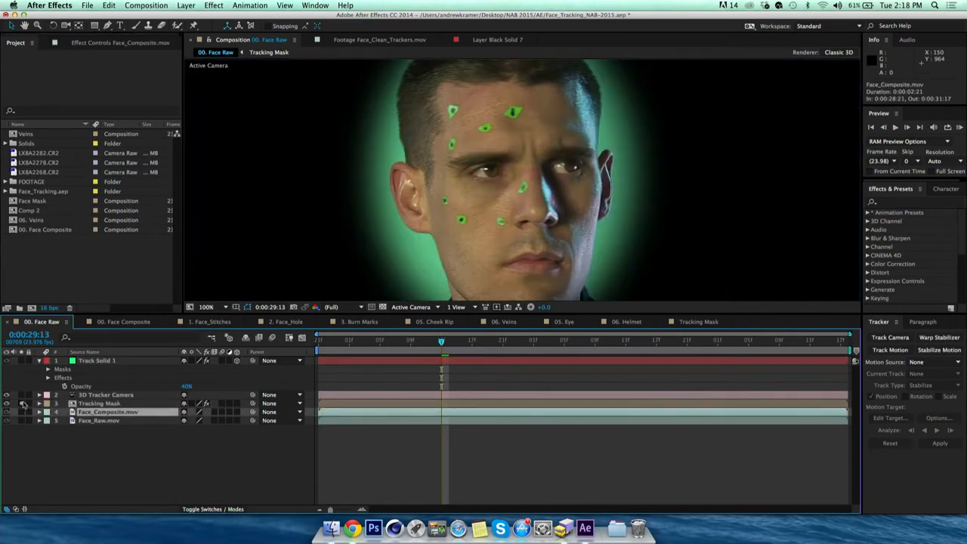
pyautogui.click(23, 404)
# - Solo the Face_Raw.mov and Face_Composite.mov layers to view the clean face without the tracking markers
pyautogui.click(102, 412)
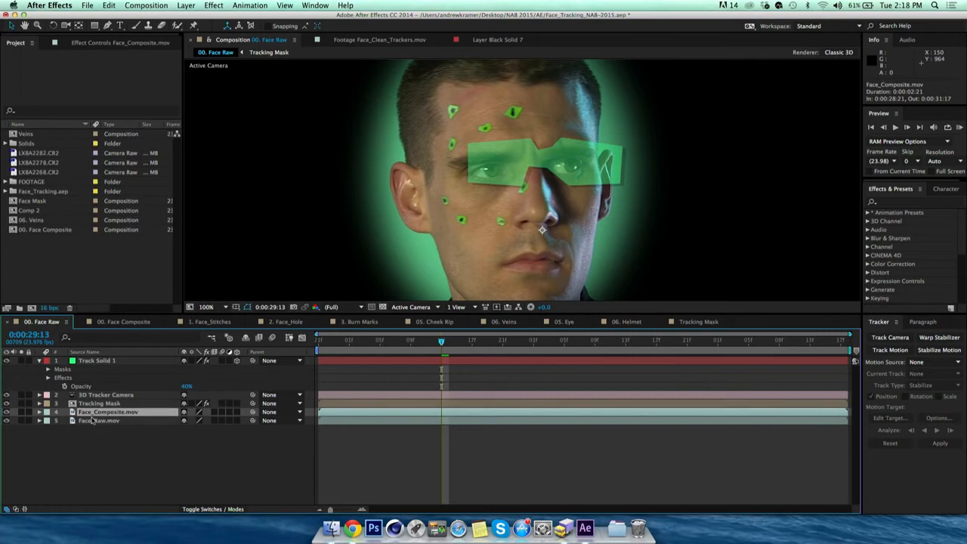
pyautogui.click(21, 421)
pyautogui.click(21, 412)
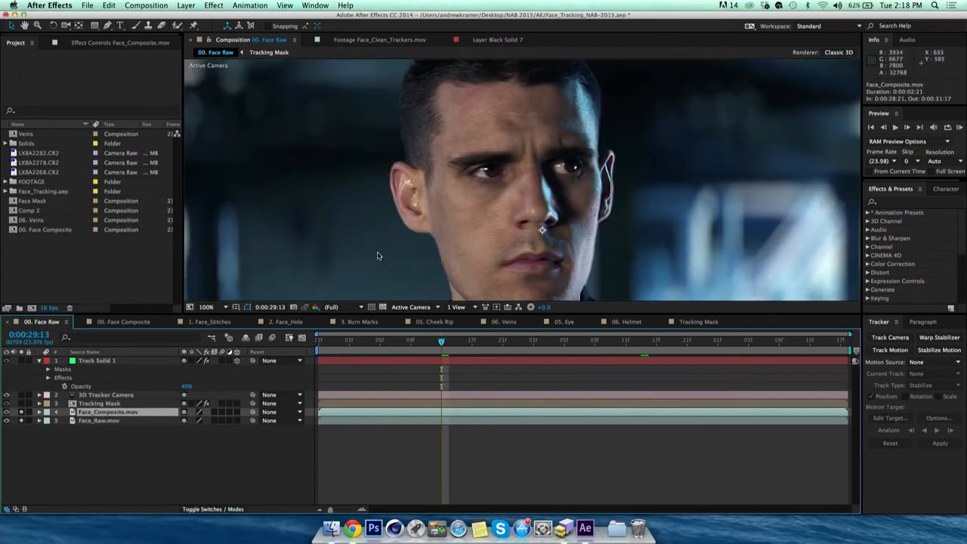
# - Examine the forehead up close, unsolo Face_Composite.mov to show the raw tracking markers, and go to 0:00:29:07
pyautogui.press('.')
pyautogui.moveTo(463, 112); pyautogui.dragTo(472, 173)
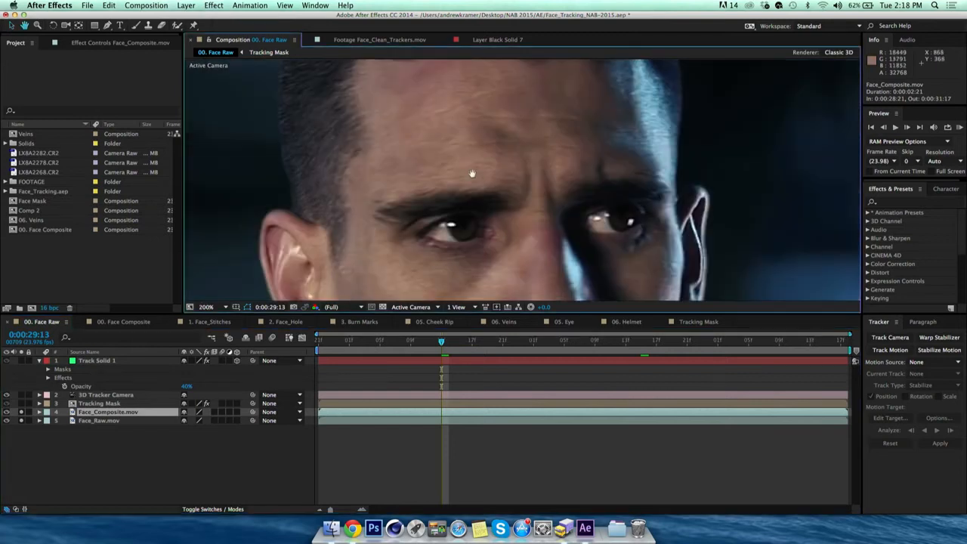
pyautogui.press('v')
pyautogui.click(22, 413)
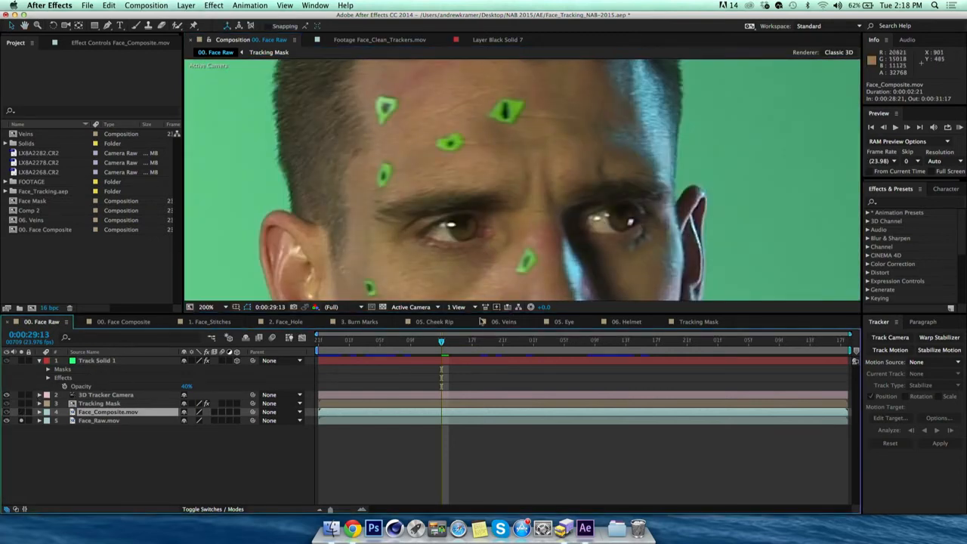
pyautogui.moveTo(414, 349); pyautogui.dragTo(400, 349)
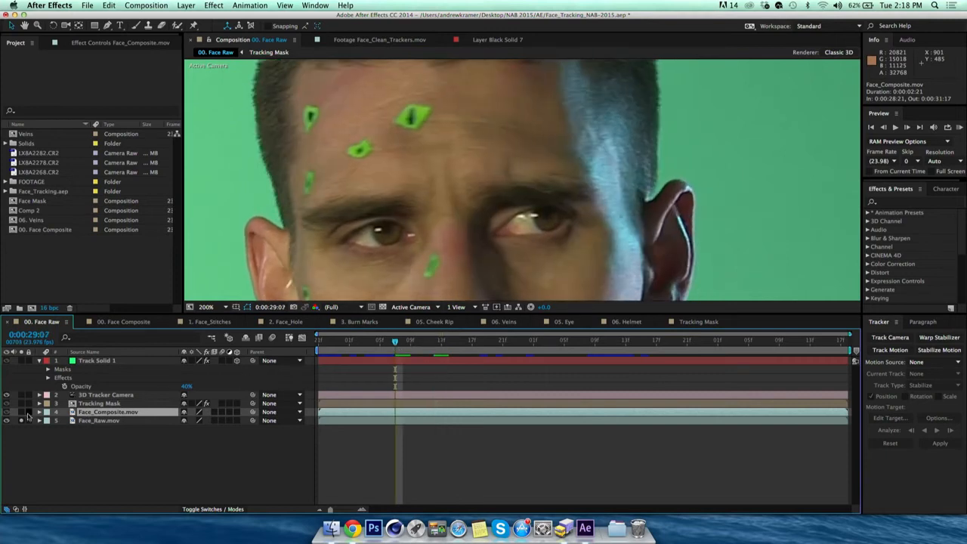
# - Duplicate the Face_Raw.mov layer and draw a four-point mask around the large green marker on the forehead
pyautogui.click(105, 421)
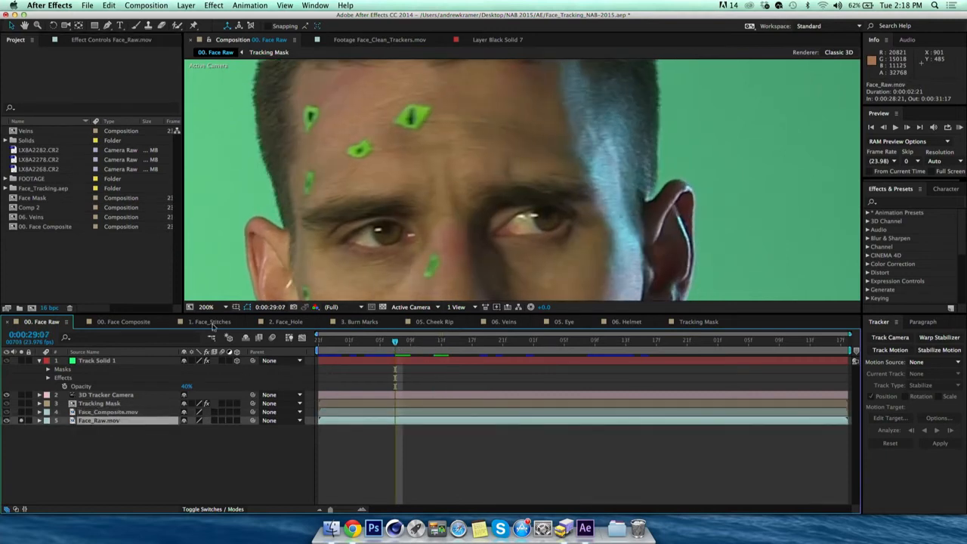
pyautogui.press('super+d')
pyautogui.click(107, 25)
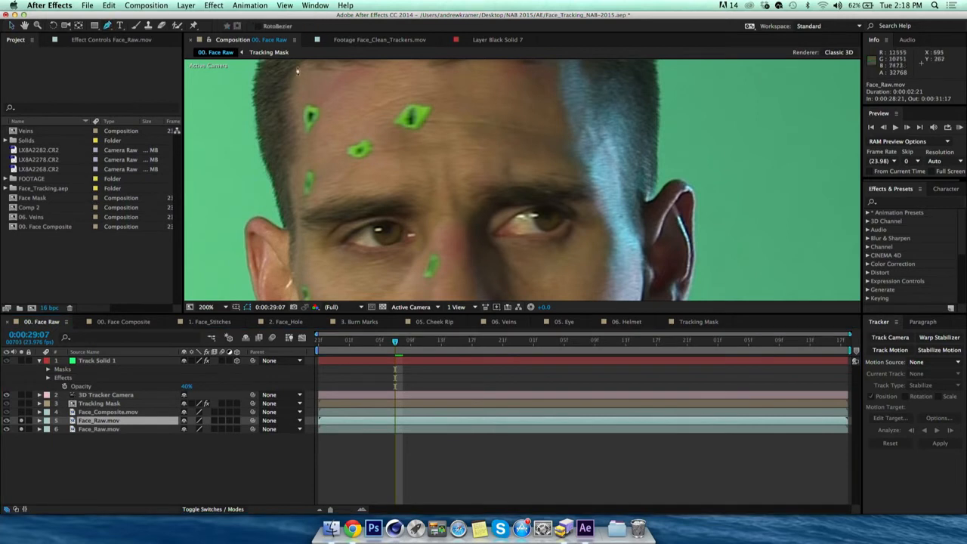
pyautogui.click(408, 97)
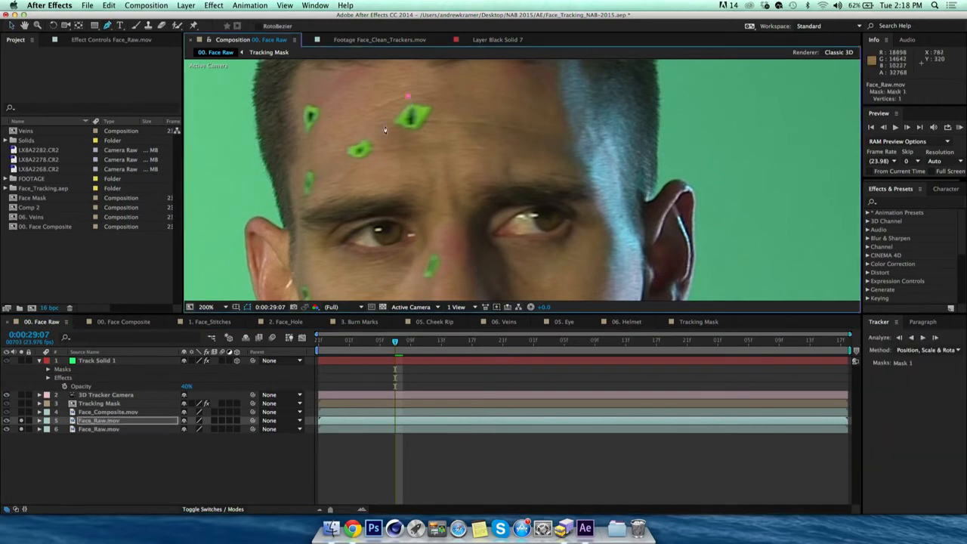
pyautogui.click(385, 126)
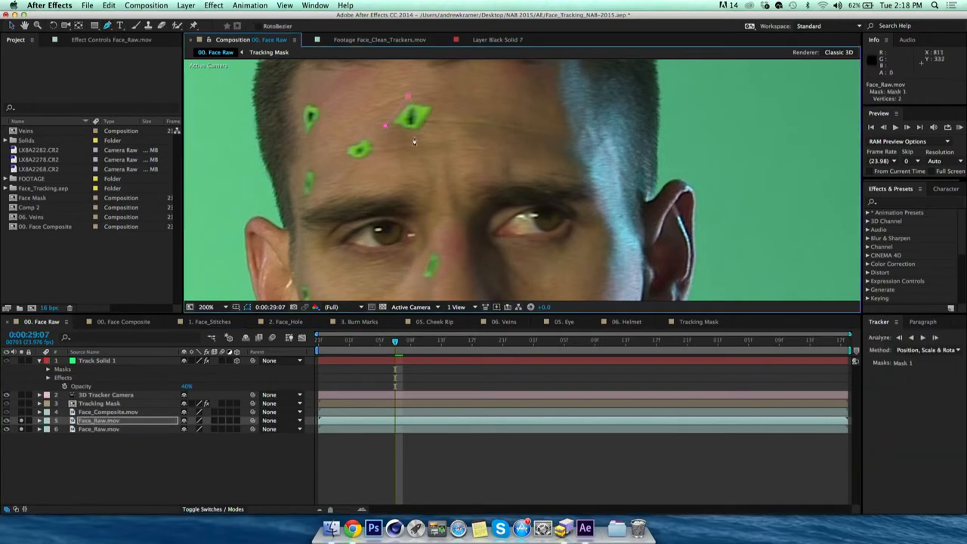
pyautogui.click(408, 97)
pyautogui.press('v')
pyautogui.moveTo(433, 111); pyautogui.dragTo(445, 102)
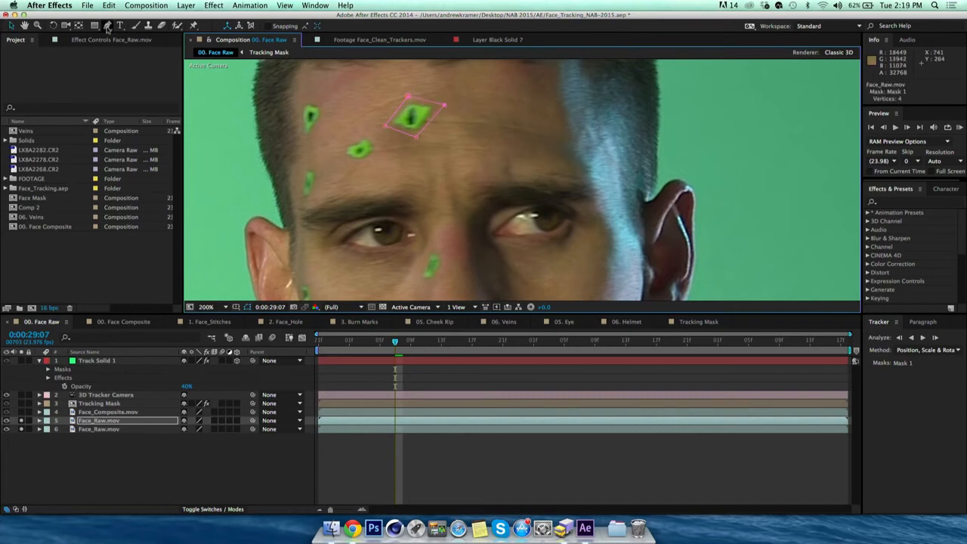
# - Shift the footage inside the mask to cover the forehead marker with clean skin, and feather the mask 5.5 pixels
pyautogui.click(79, 26)
pyautogui.moveTo(412, 121); pyautogui.dragTo(448, 127)
pyautogui.press('f')
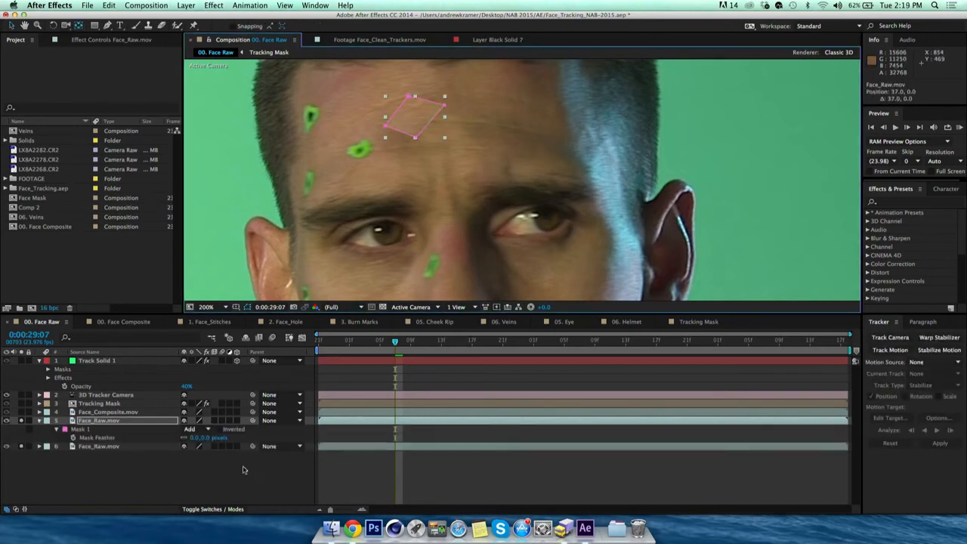
pyautogui.moveTo(203, 438); pyautogui.dragTo(246, 437)
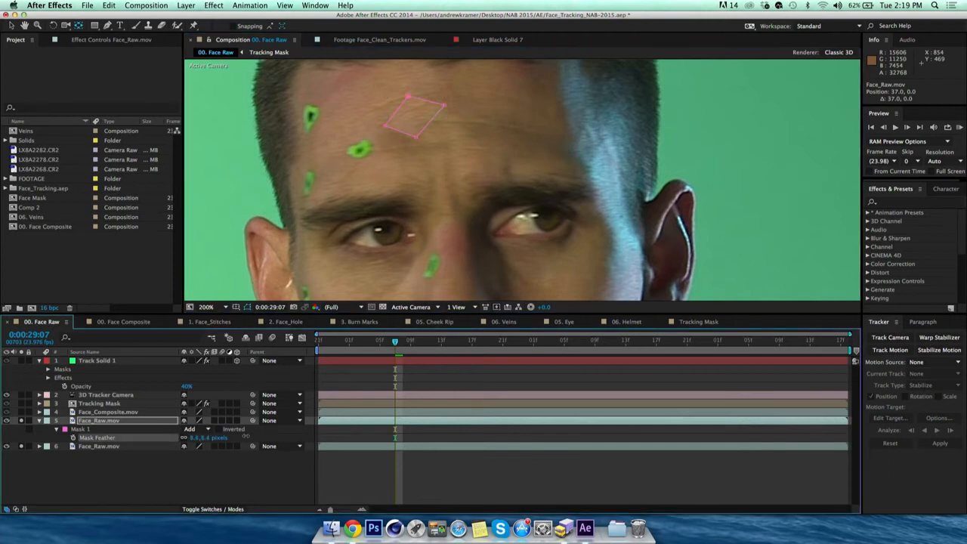
pyautogui.click(414, 496)
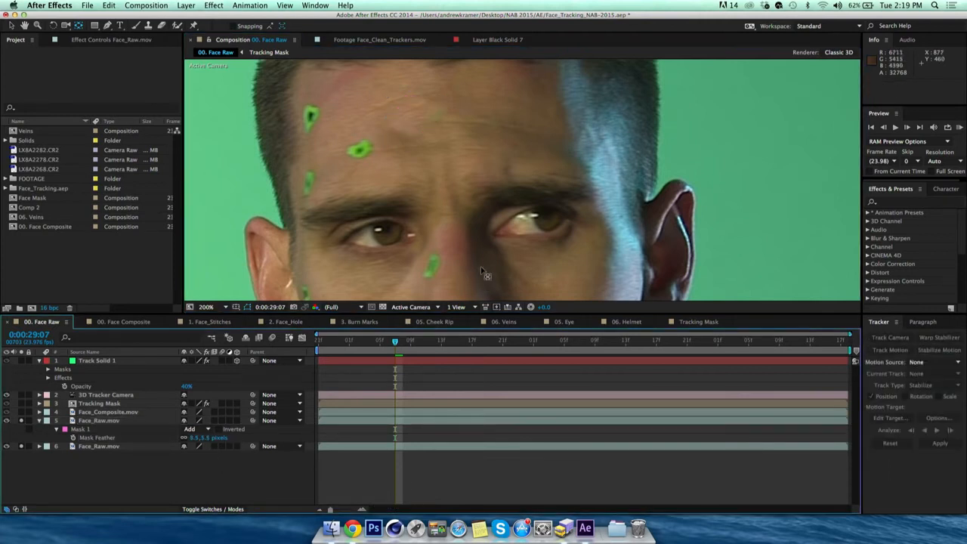
# - Delete the masked duplicate of the Face_Raw.mov layer
pyautogui.click(408, 415)
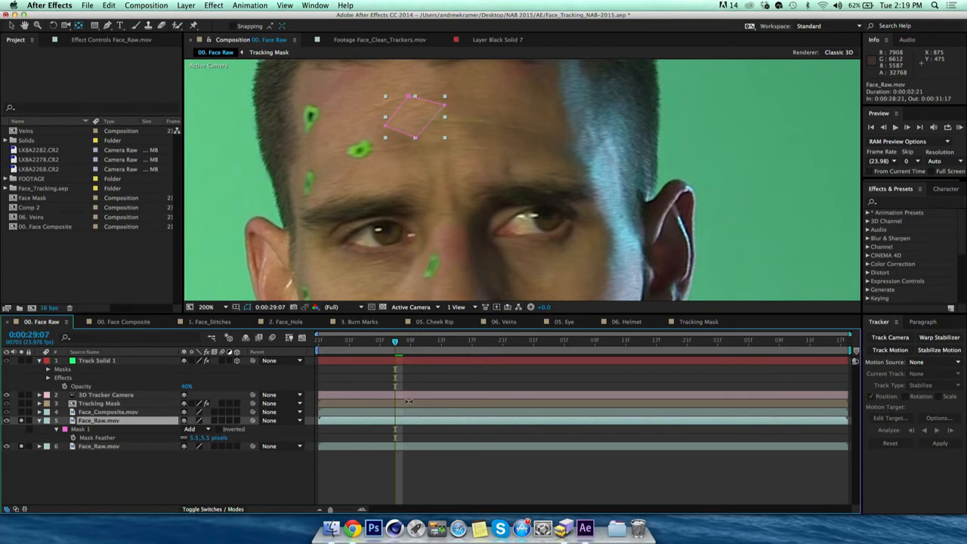
pyautogui.press('Delete')
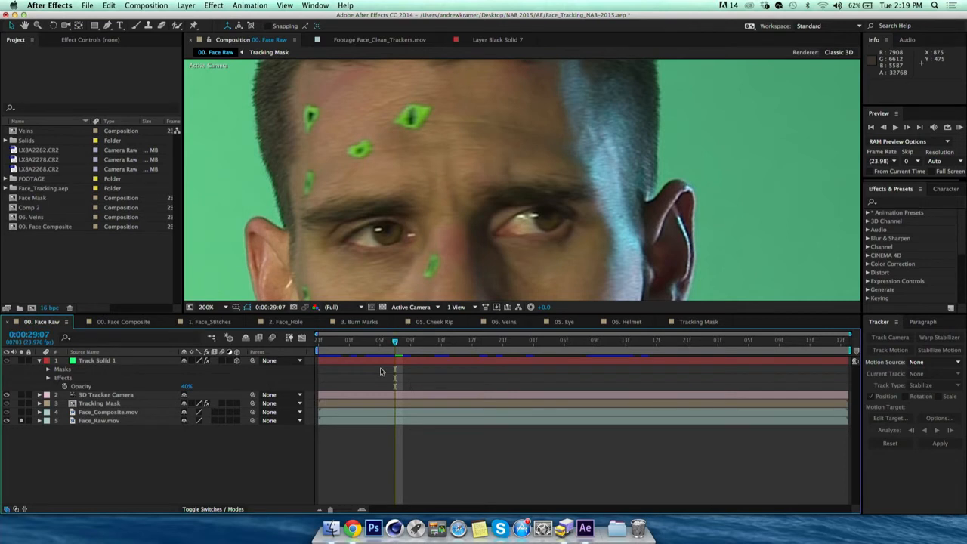
# - Open the 00. Face Composite composition, go to 0:00:01:05, and inspect the keyed face against the LX8A2282.CR2 background
pyautogui.click(144, 324)
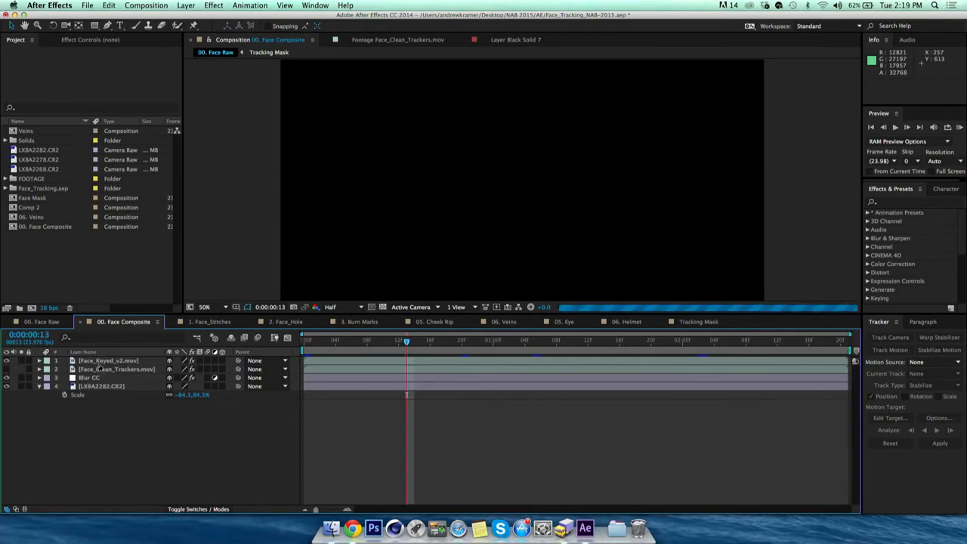
pyautogui.click(533, 342)
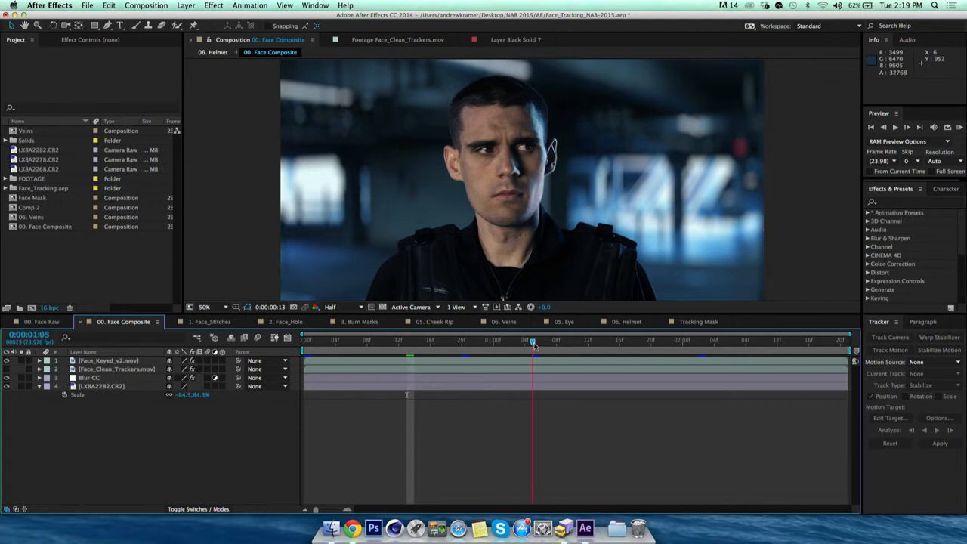
pyautogui.click(125, 387)
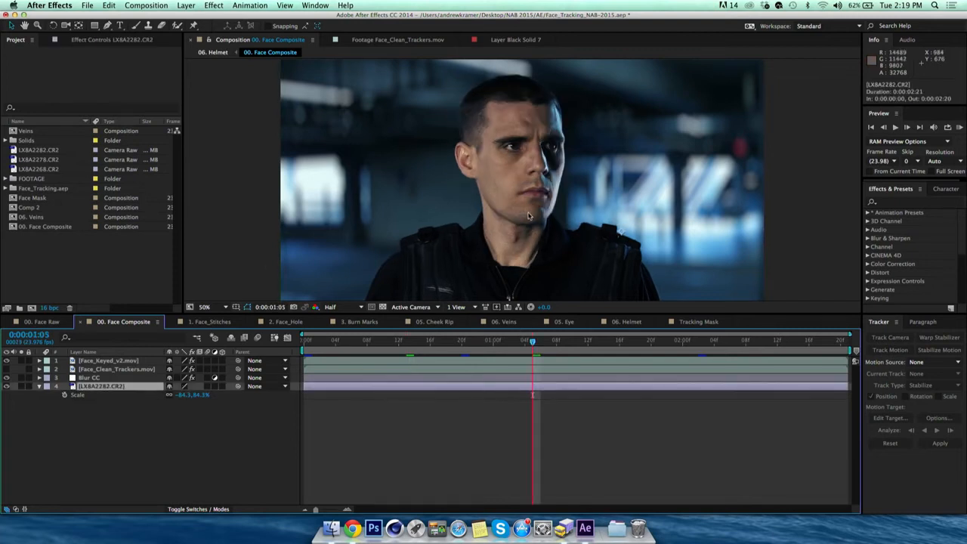
pyautogui.scroll(2, 530, 210)
pyautogui.scroll(-2, 550, 211)
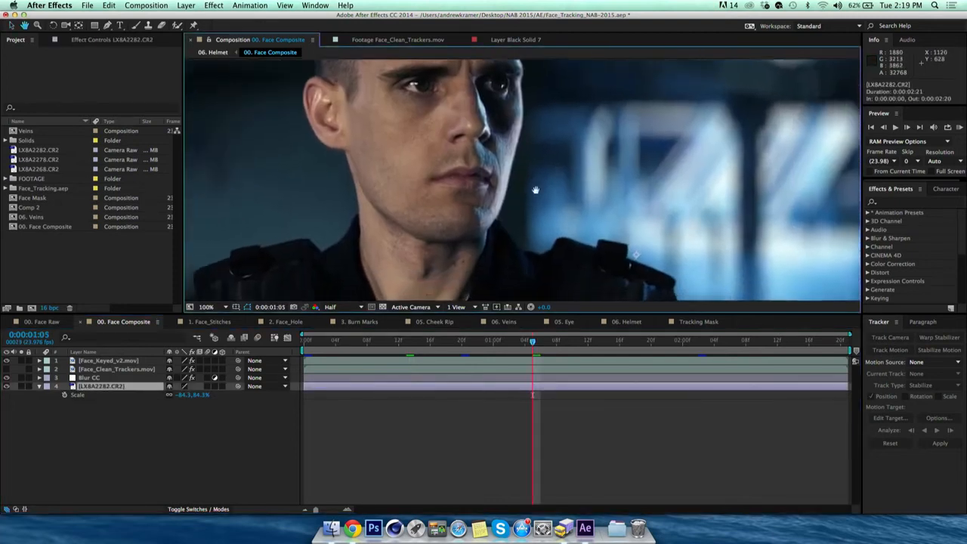
# - Solo the LX8A2282.CR2 background layer to view the original parking garage photo enlarged, and turn its solo off again
pyautogui.click(21, 386)
pyautogui.scroll(2, 605, 214)
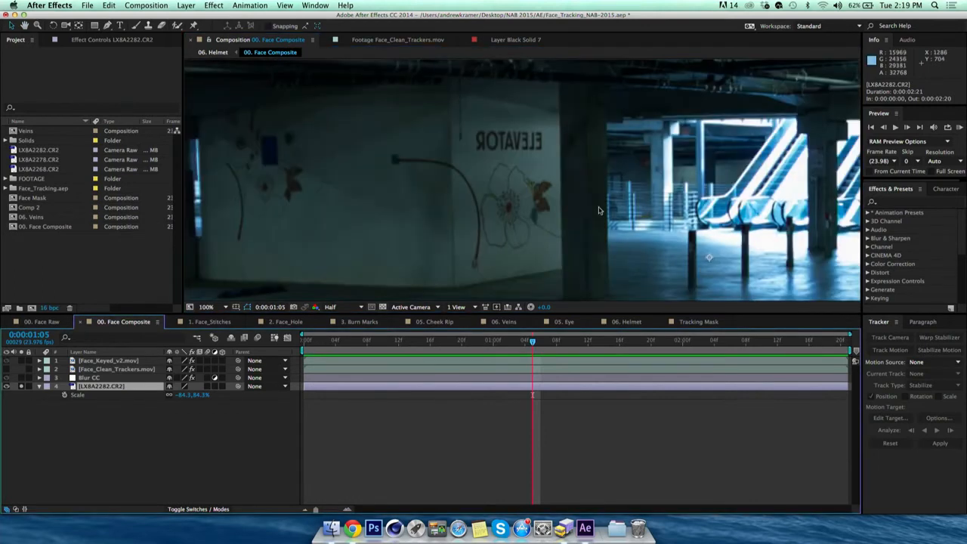
pyautogui.press('`')
pyautogui.scroll(-2, 612, 211)
pyautogui.press('`')
pyautogui.click(21, 386)
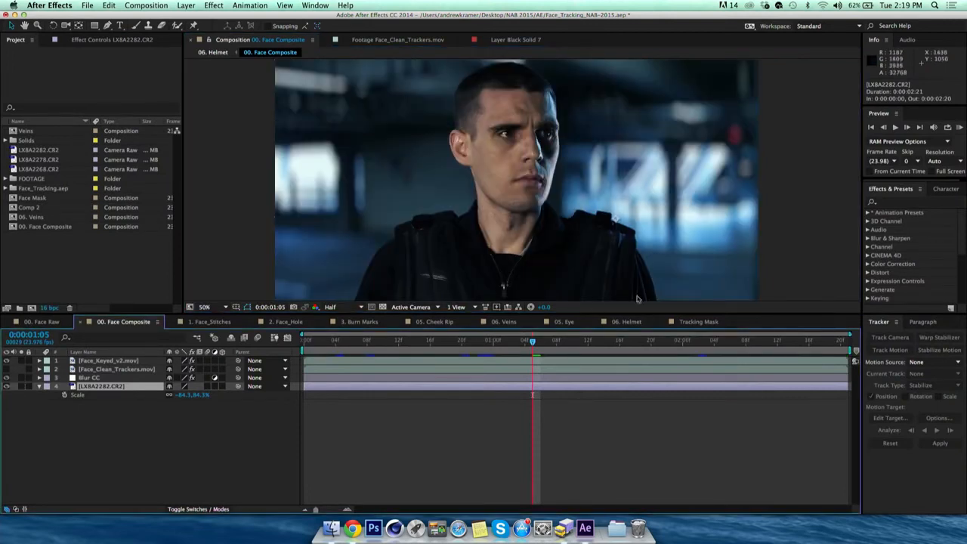
# - Switch to Finder and open Building Cracks.aep from the NAB 2015 folder, saving the changes to the face tracking project
pyautogui.click(627, 321)
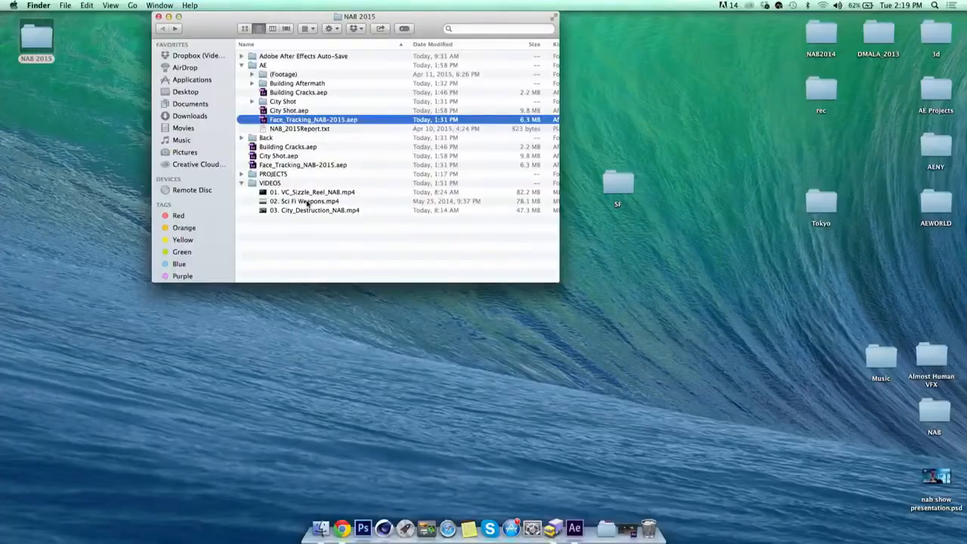
pyautogui.click(347, 203)
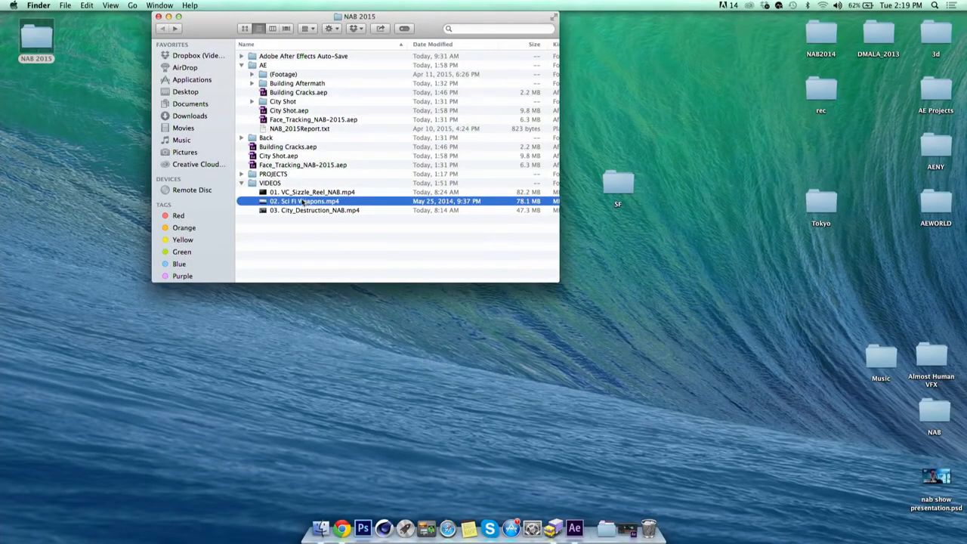
pyautogui.click(261, 148)
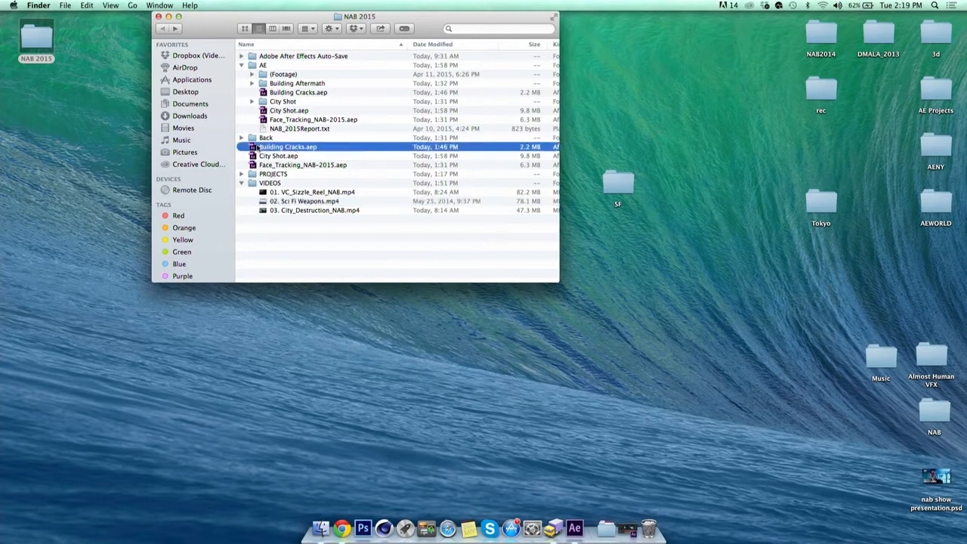
pyautogui.doubleClick(276, 149)
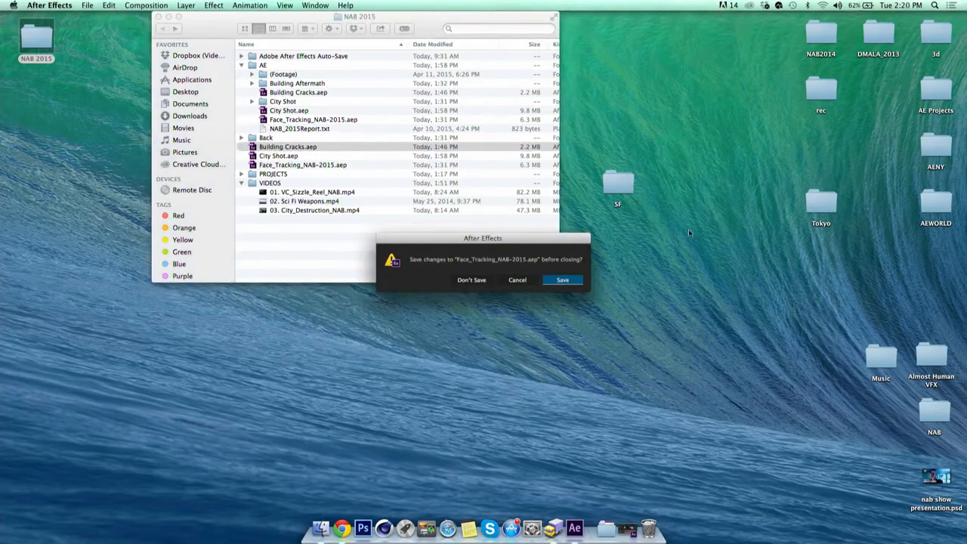
pyautogui.press('Return')
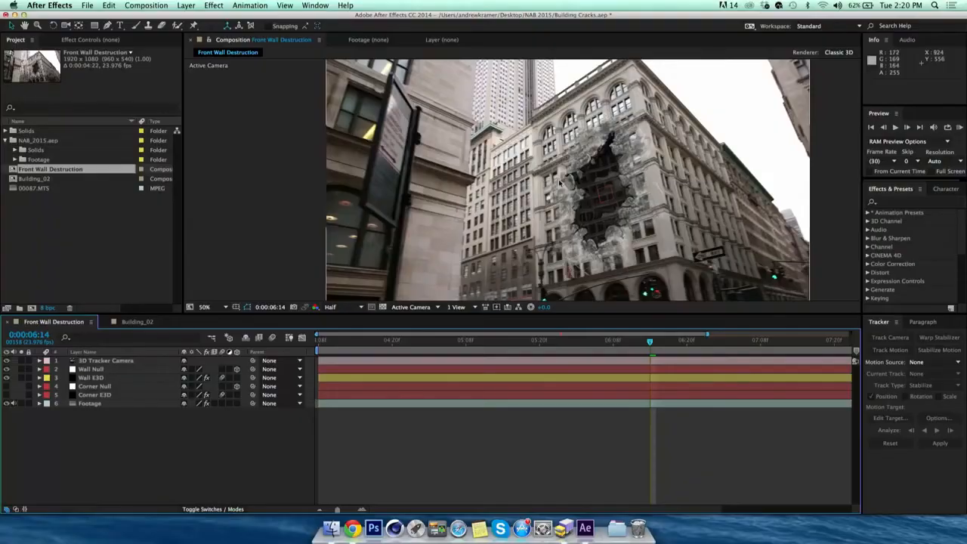
# - Scrub through the Front Wall Destruction composition up to 0:00:06:21 to check how the hole tracks to the building
pyautogui.moveTo(728, 236); pyautogui.dragTo(646, 205)
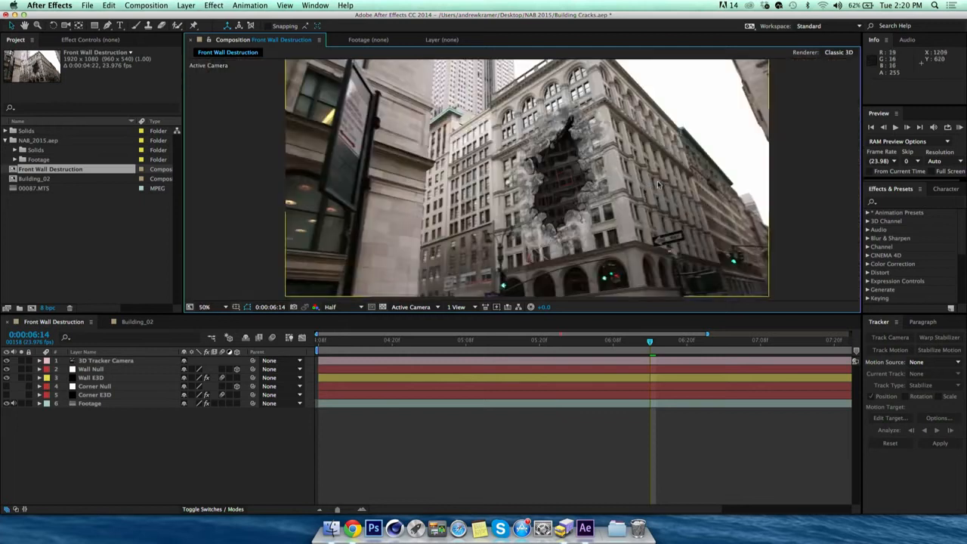
pyautogui.moveTo(448, 345); pyautogui.dragTo(691, 368)
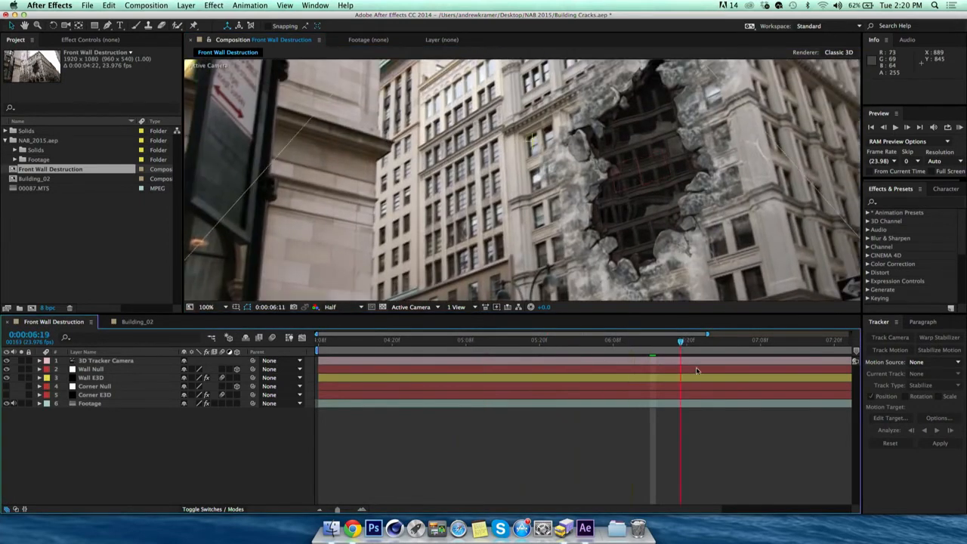
pyautogui.press(',')
pyautogui.moveTo(509, 344); pyautogui.dragTo(693, 366)
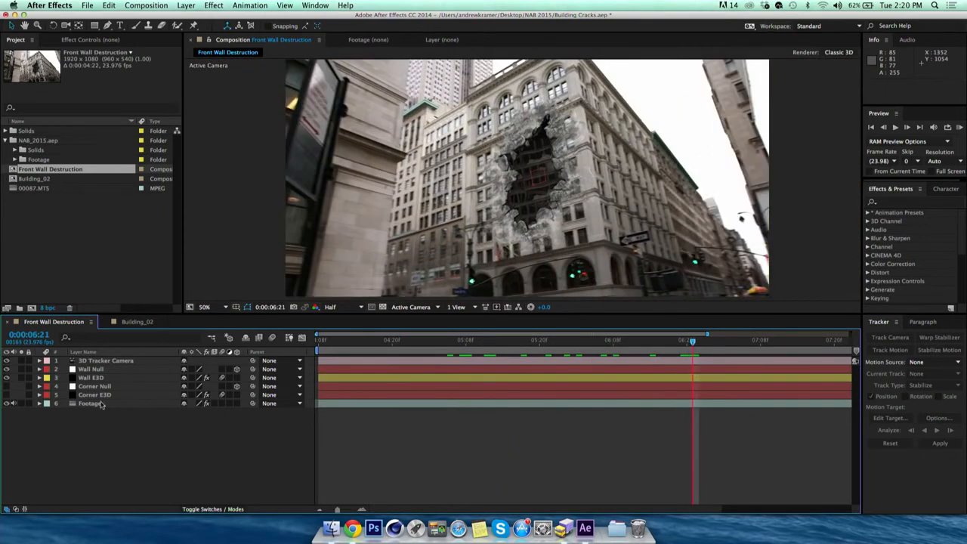
# - Open the Element scene setup of the Wall E3D layer and orbit around the broken wall model
pyautogui.click(91, 377)
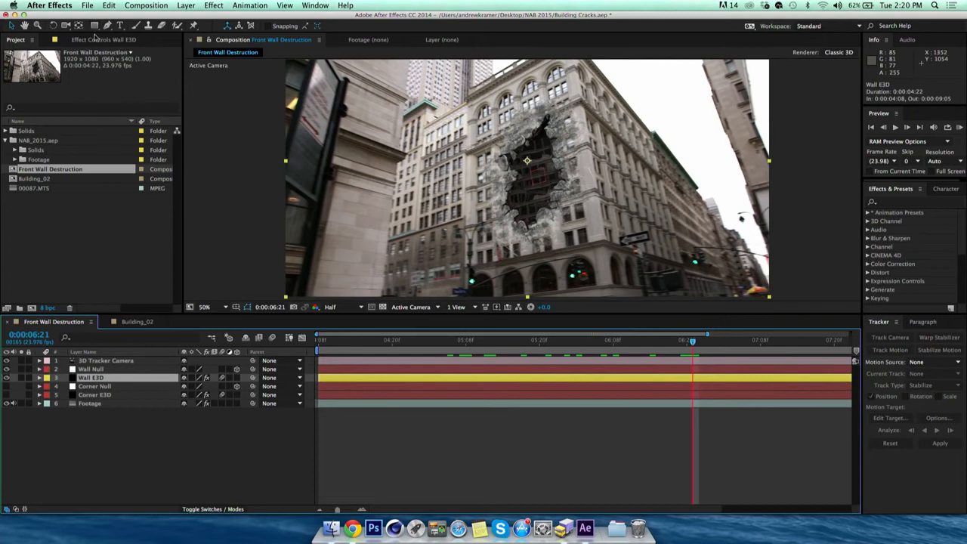
pyautogui.click(89, 39)
pyautogui.click(52, 83)
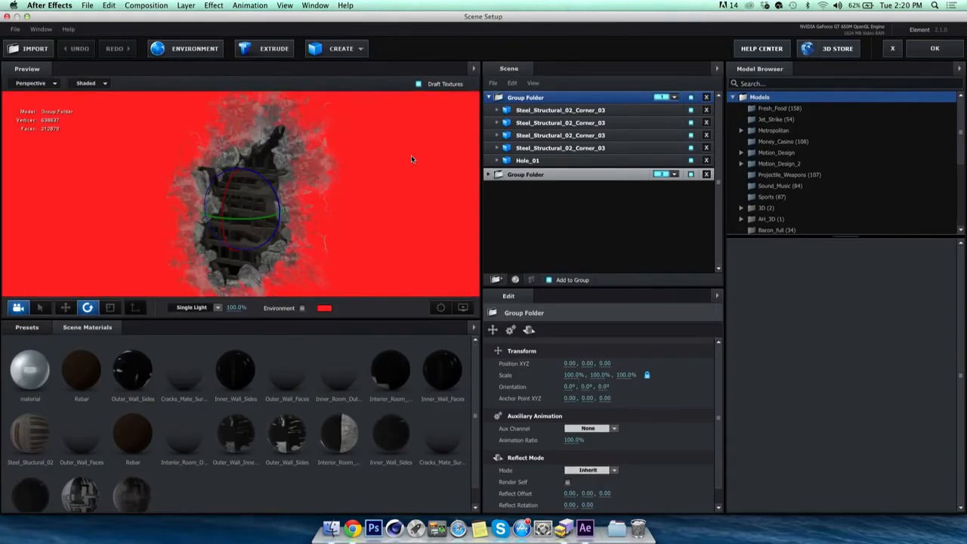
pyautogui.moveTo(356, 184); pyautogui.dragTo(330, 295)
# - Change the scene preview's background color from red to dark grey
pyautogui.click(324, 307)
pyautogui.moveTo(419, 221); pyautogui.dragTo(341, 264)
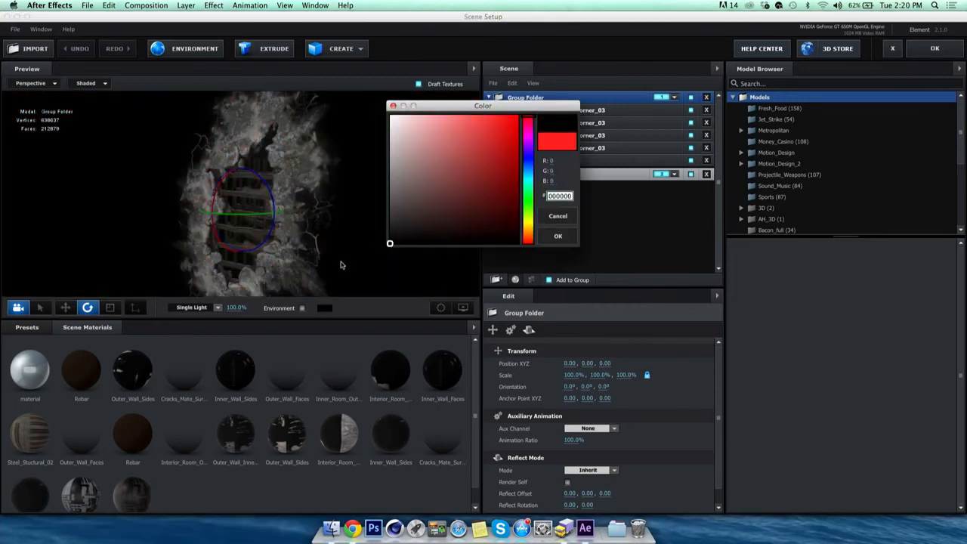
pyautogui.moveTo(436, 225); pyautogui.dragTo(390, 217)
pyautogui.click(558, 235)
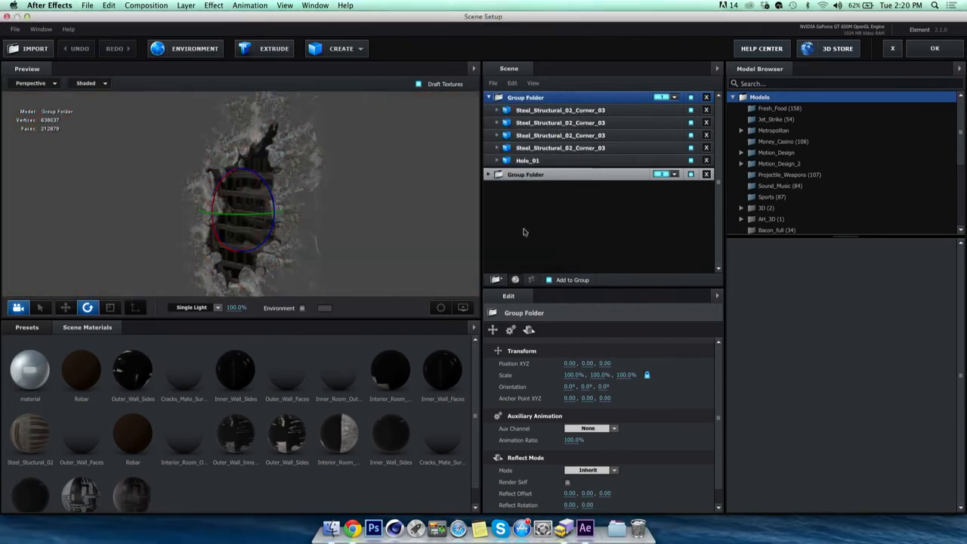
# - Move the second Steel_Structural_02_Corner_03 model down to Y -0.25 and raise the fourth one along Y inside the wall hole
pyautogui.moveTo(445, 205); pyautogui.dragTo(449, 212)
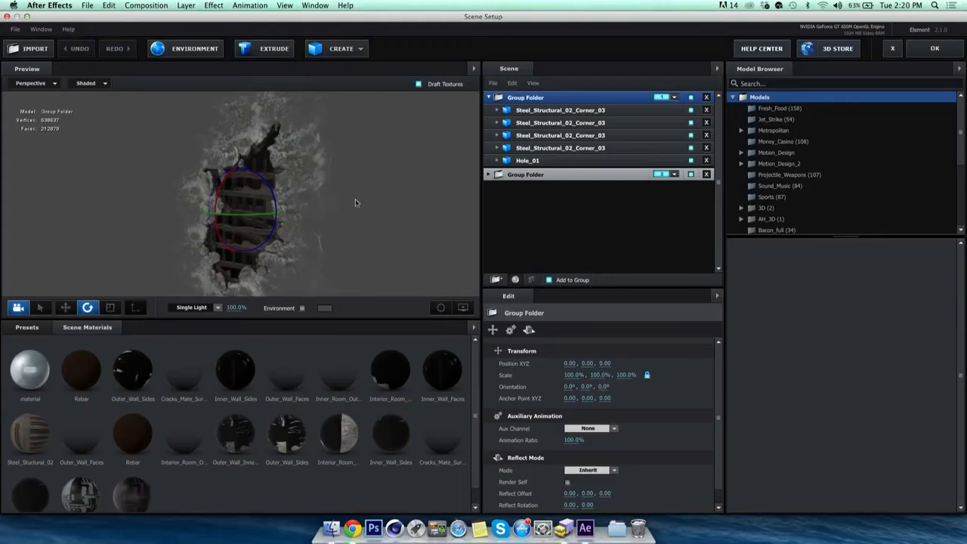
pyautogui.moveTo(355, 203)
pyautogui.mouseDown()
pyautogui.moveTo(337, 256)
pyautogui.moveTo(329, 209)
pyautogui.moveTo(348, 200)
pyautogui.mouseUp()
pyautogui.click(652, 118)
pyautogui.press('w')
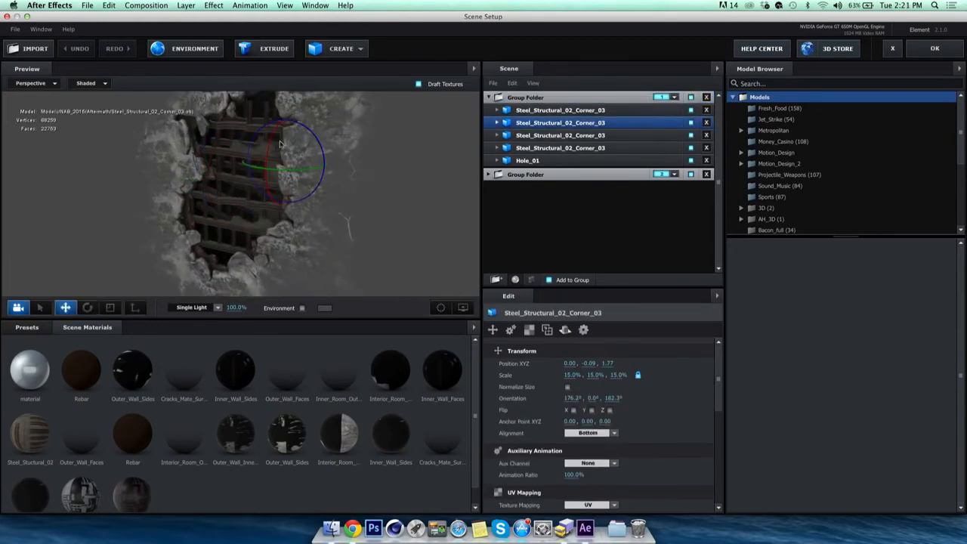
pyautogui.moveTo(285, 153)
pyautogui.mouseDown()
pyautogui.moveTo(283, 197)
pyautogui.moveTo(285, 163)
pyautogui.mouseUp()
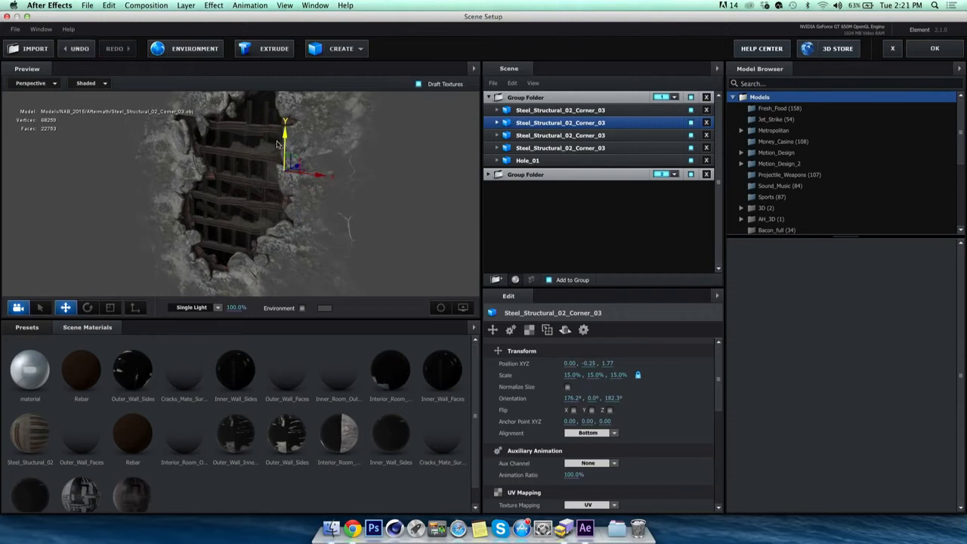
pyautogui.click(577, 147)
pyautogui.moveTo(264, 210); pyautogui.dragTo(276, 125)
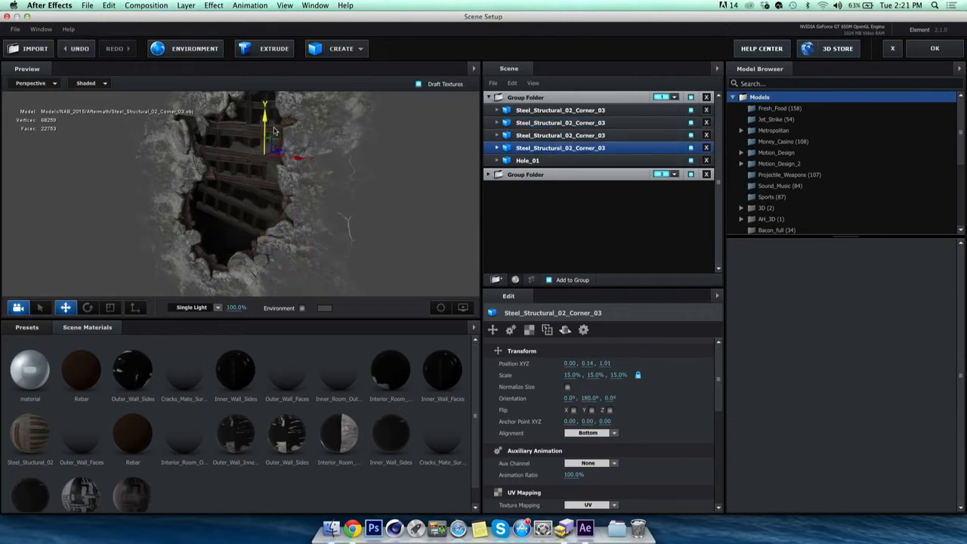
# - Move the fourth Steel_Structural_02_Corner_03 model down to Y -1.18 inside the wall hole and apply the scene
pyautogui.moveTo(277, 206); pyautogui.dragTo(272, 174)
pyautogui.moveTo(250, 123); pyautogui.dragTo(245, 203)
pyautogui.moveTo(293, 177); pyautogui.dragTo(330, 157)
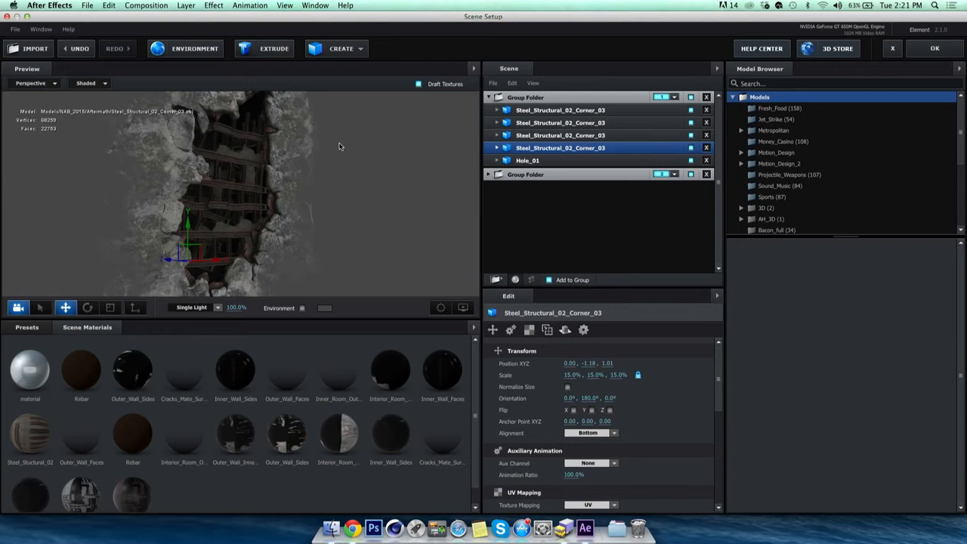
pyautogui.click(935, 48)
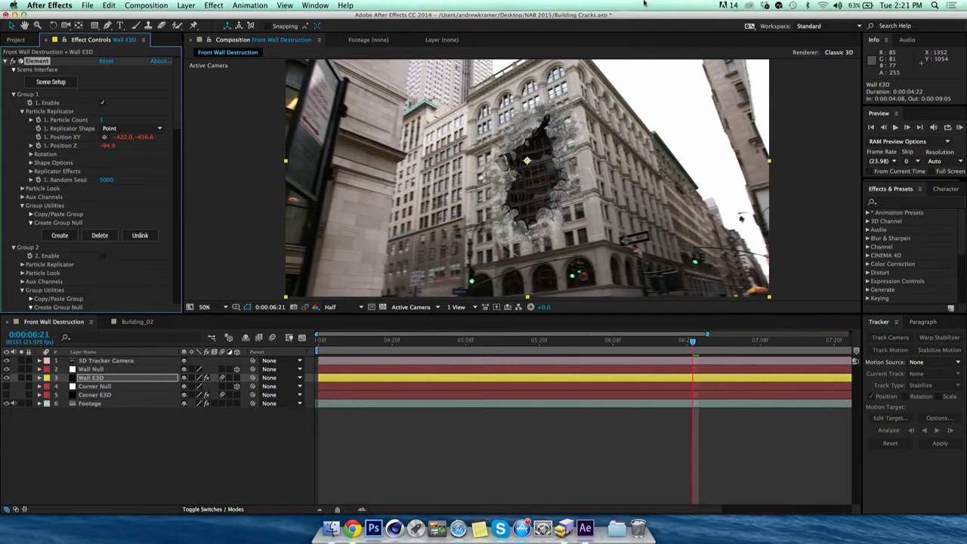
# - Hide the Wall E3D layer, show the Corner E3D layer, and scrub to 0:00:06:13 to check how the corner damage tracks
pyautogui.press('.')
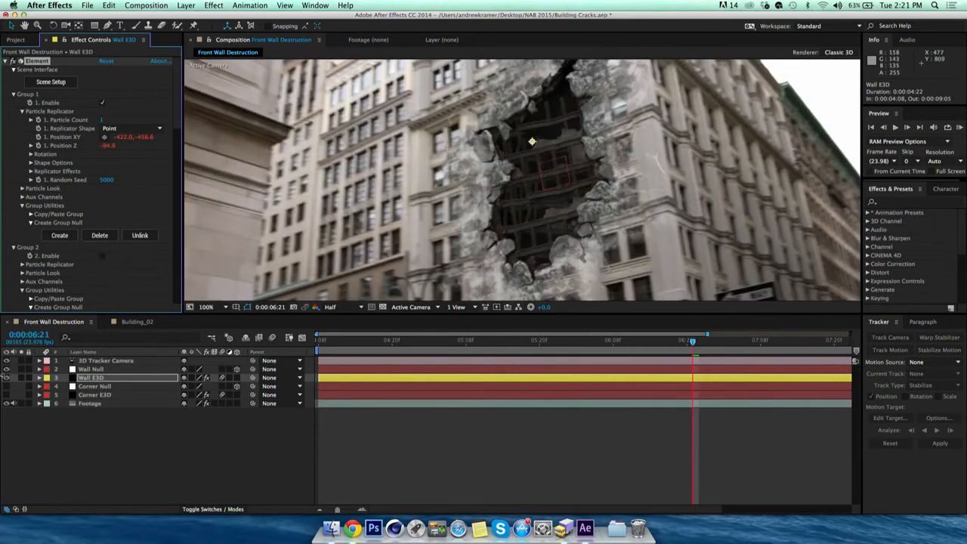
pyautogui.click(6, 377)
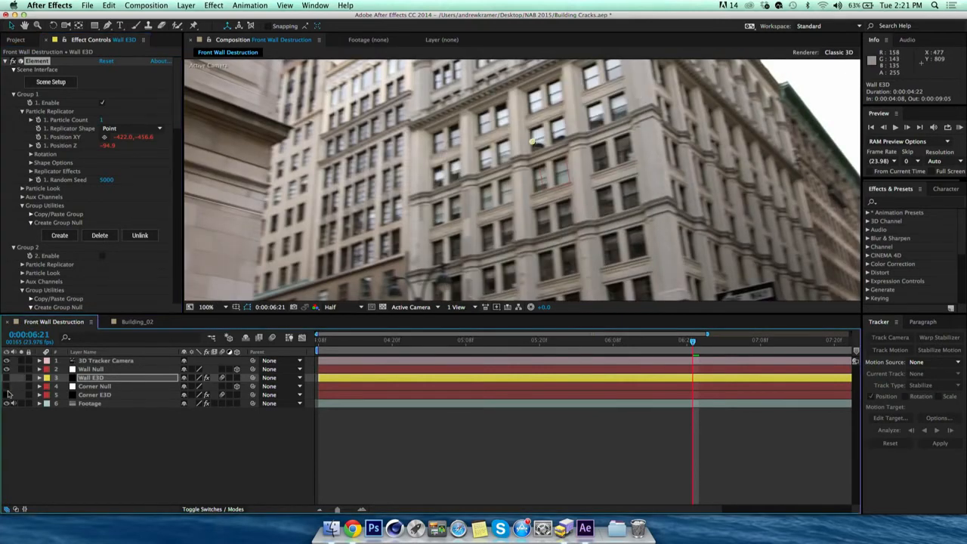
pyautogui.click(101, 394)
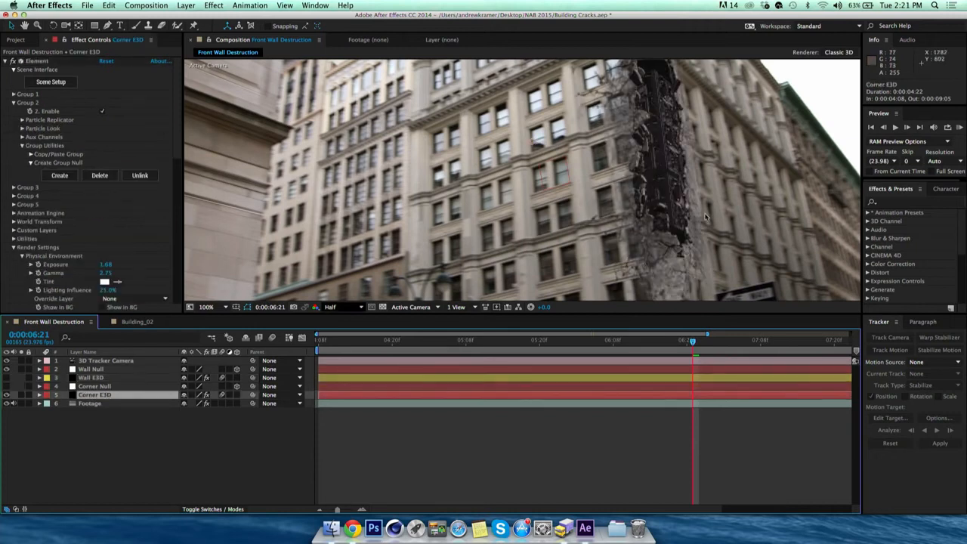
pyautogui.press('`')
pyautogui.press(',')
pyautogui.press('.')
pyautogui.press('`')
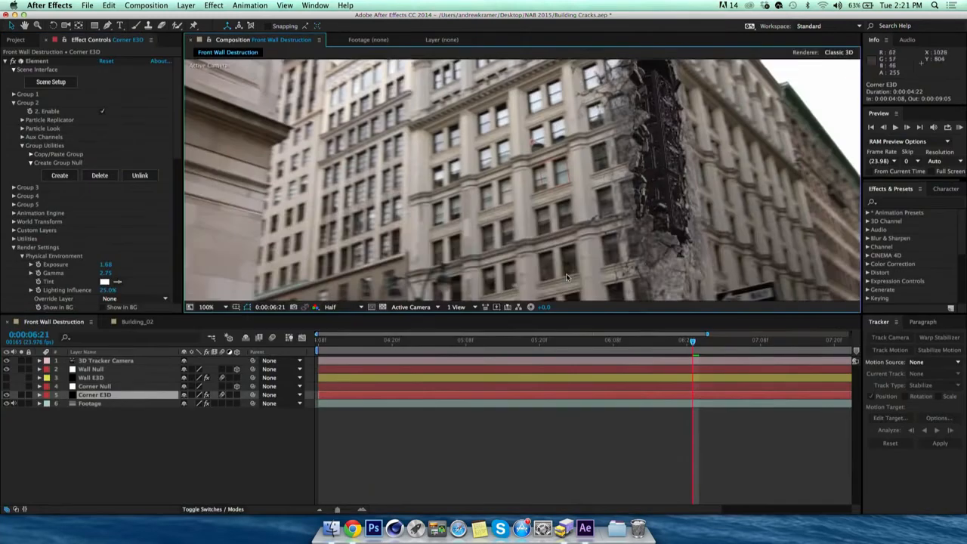
pyautogui.press(',')
pyautogui.click(449, 341)
pyautogui.moveTo(453, 346); pyautogui.dragTo(645, 346)
# - Reveal the Corner Null layer's rotation properties and try turning the null around its Y axis
pyautogui.click(92, 371)
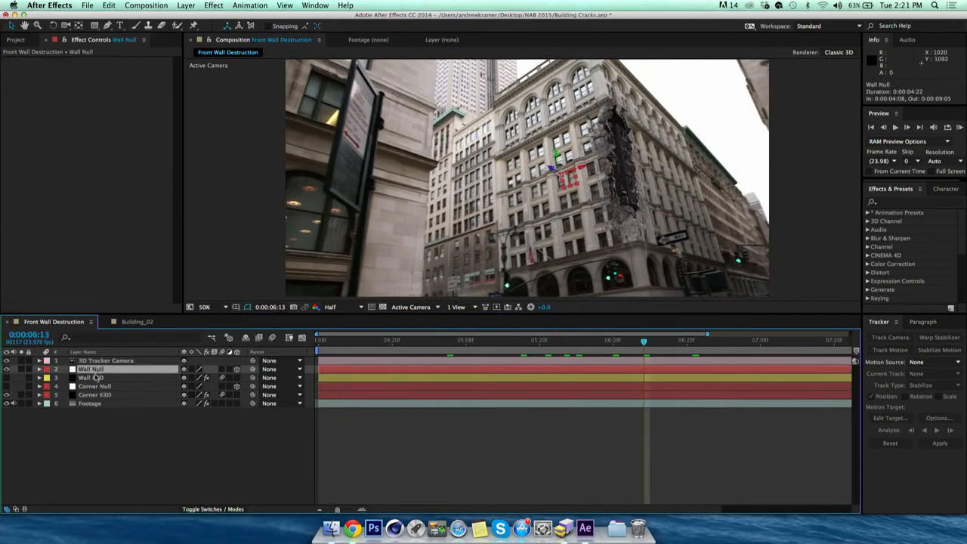
pyautogui.click(83, 386)
pyautogui.click(21, 386)
pyautogui.press('r')
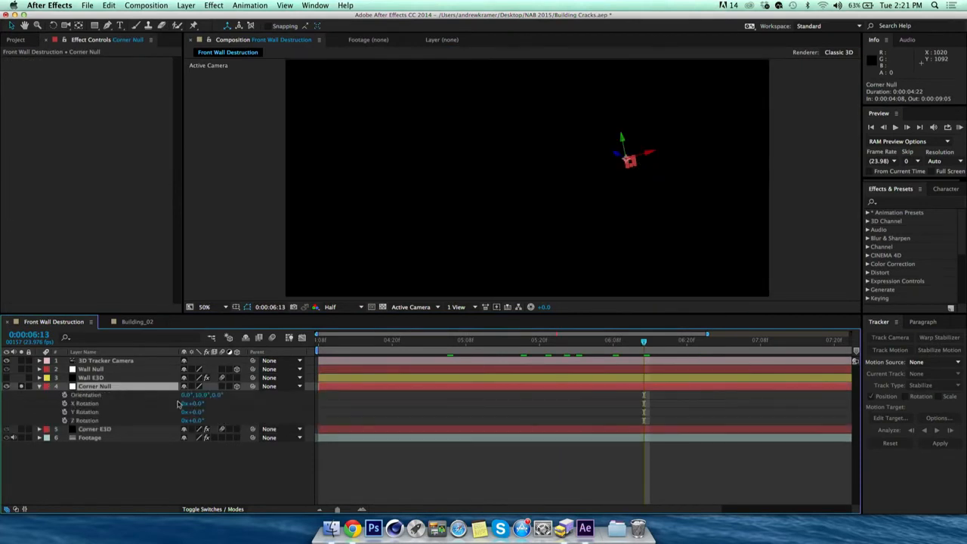
pyautogui.click(22, 386)
pyautogui.moveTo(198, 411)
pyautogui.mouseDown()
pyautogui.moveTo(220, 408)
pyautogui.moveTo(196, 417)
pyautogui.mouseUp()
pyautogui.press('super+z')
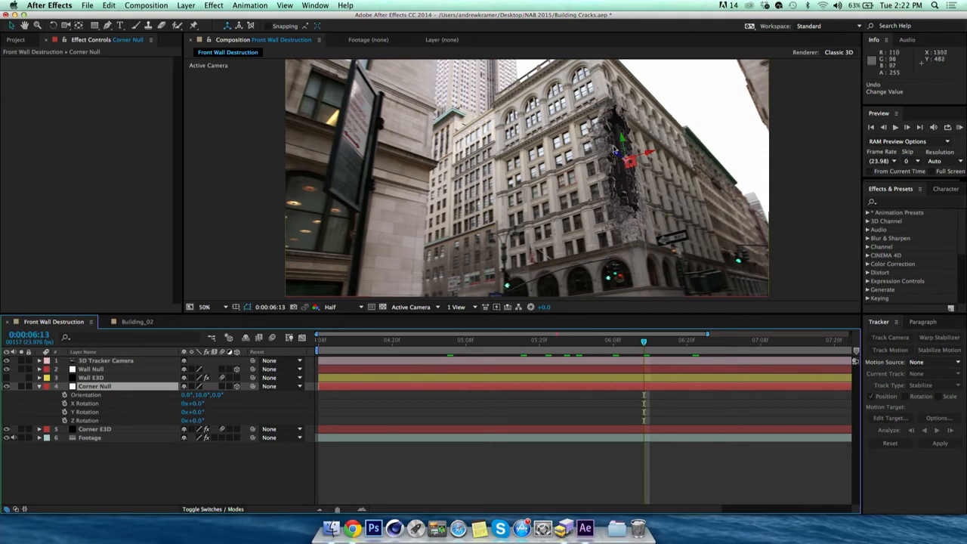
pyautogui.click(40, 387)
# - Open the Building_02 composition, select its E3D layer and examine the broken building corner up close
pyautogui.click(139, 323)
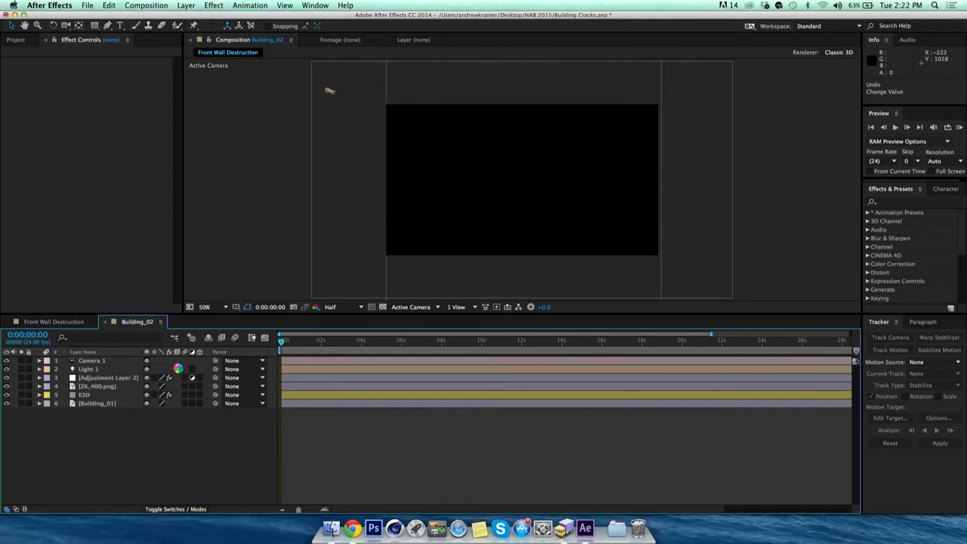
pyautogui.press('.')
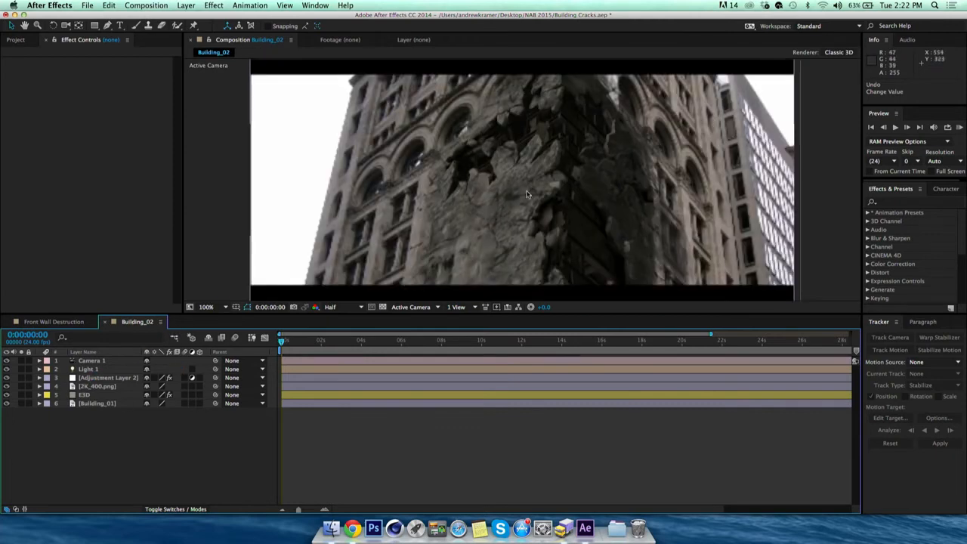
pyautogui.click(85, 395)
pyautogui.scroll(1, 491, 223)
pyautogui.moveTo(428, 235); pyautogui.dragTo(557, 218)
pyautogui.scroll(-1, 524, 184)
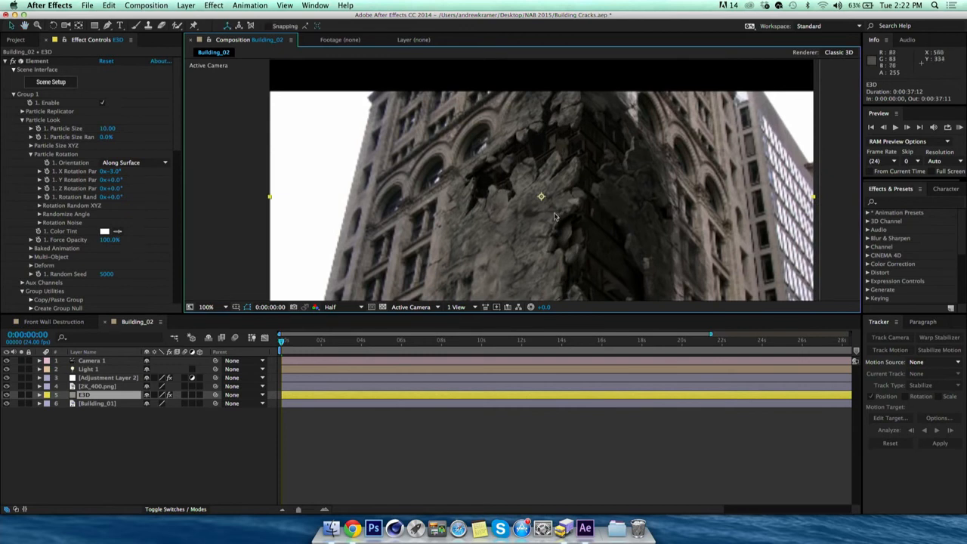
pyautogui.press('.')
pyautogui.press(',')
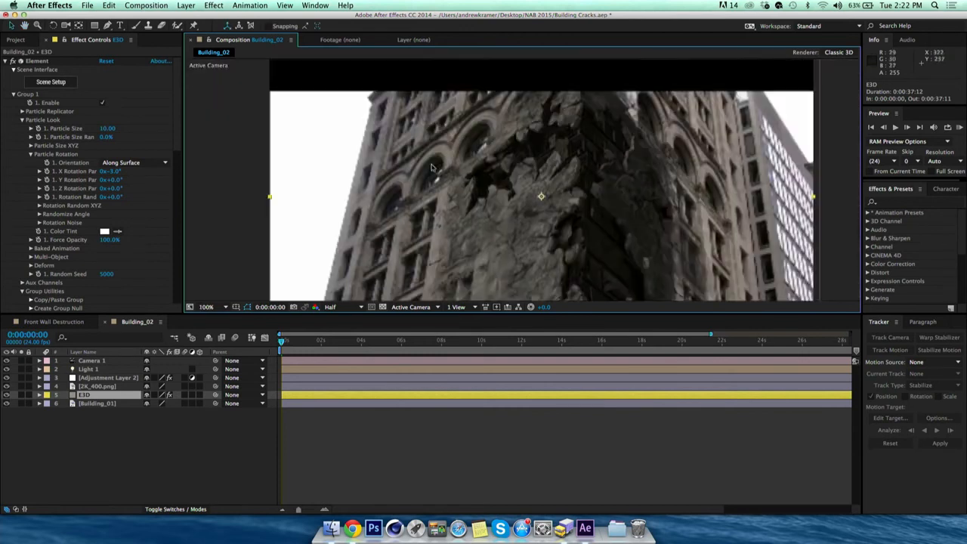
# - Hide the Cracks_Mate_Surface part of Hole_02 in the E3D layer's Element scene, apply it and inspect the building corner
pyautogui.click(47, 84)
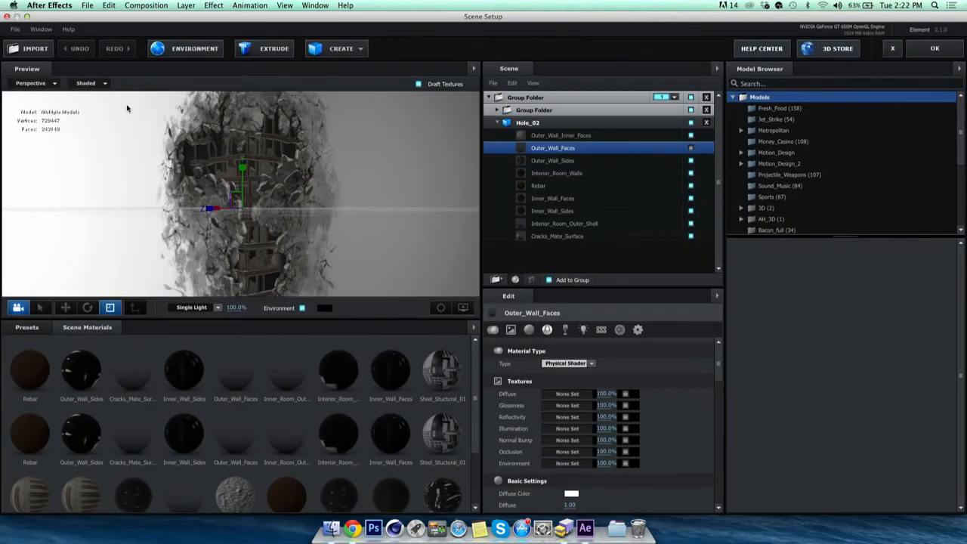
pyautogui.moveTo(317, 174); pyautogui.dragTo(308, 211)
pyautogui.click(627, 236)
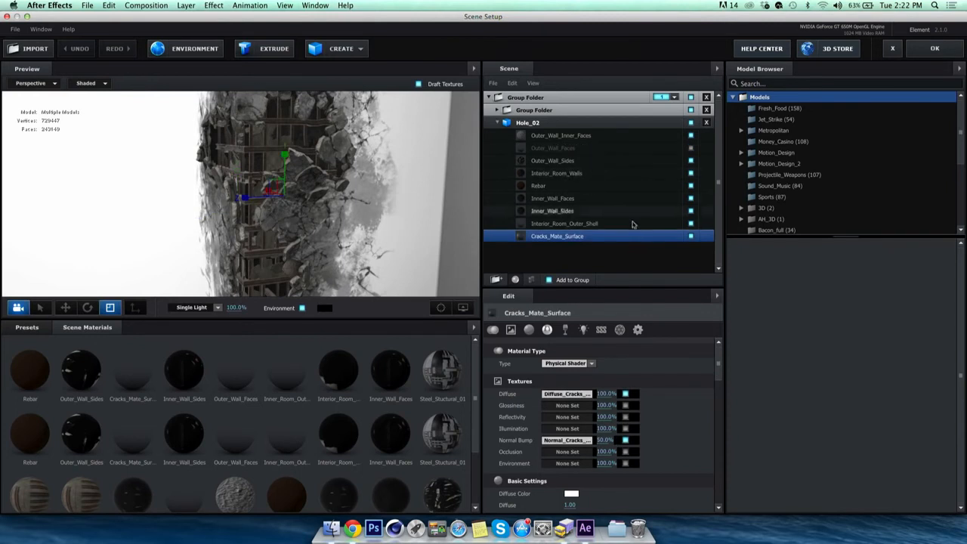
pyautogui.click(691, 236)
pyautogui.click(691, 149)
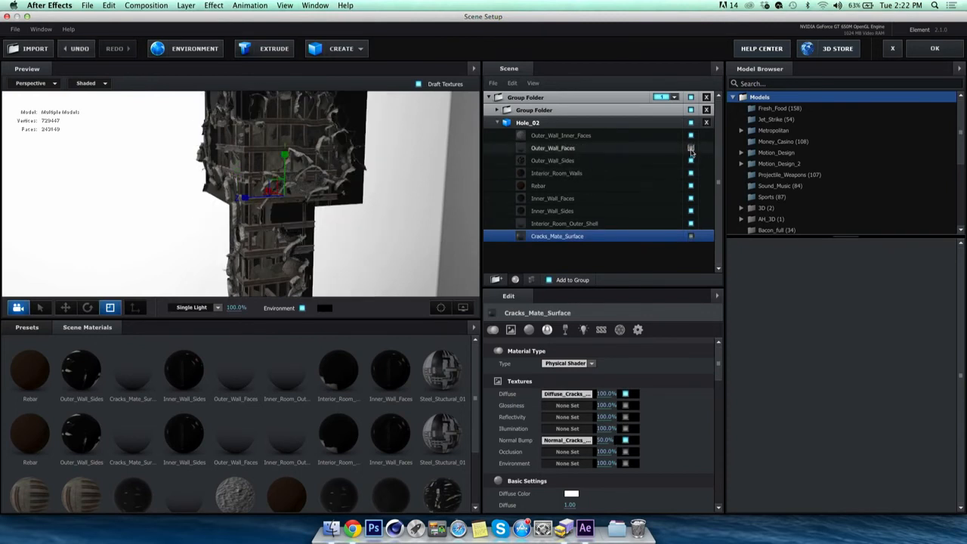
pyautogui.moveTo(333, 199)
pyautogui.mouseDown()
pyautogui.moveTo(360, 202)
pyautogui.moveTo(342, 219)
pyautogui.moveTo(372, 211)
pyautogui.moveTo(314, 212)
pyautogui.moveTo(332, 208)
pyautogui.mouseUp()
pyautogui.click(934, 48)
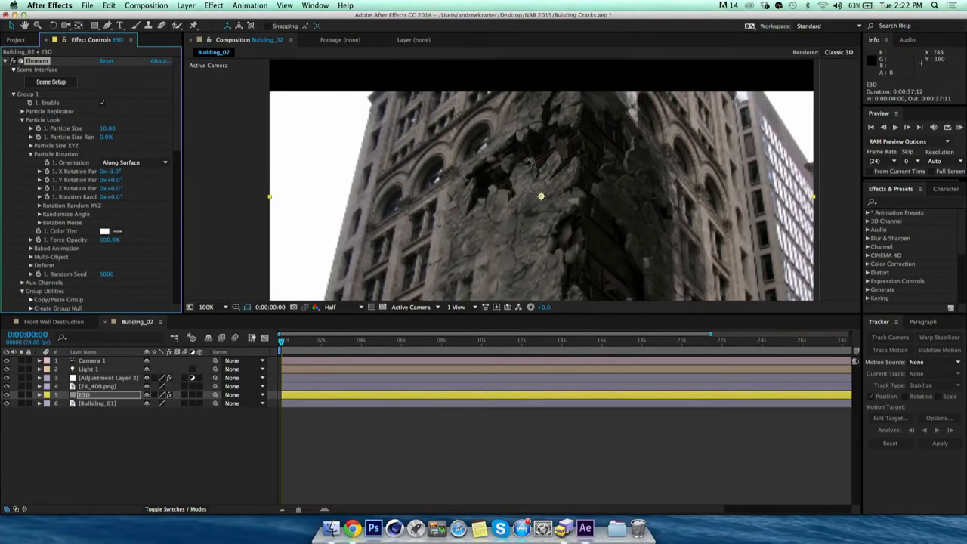
pyautogui.press('`')
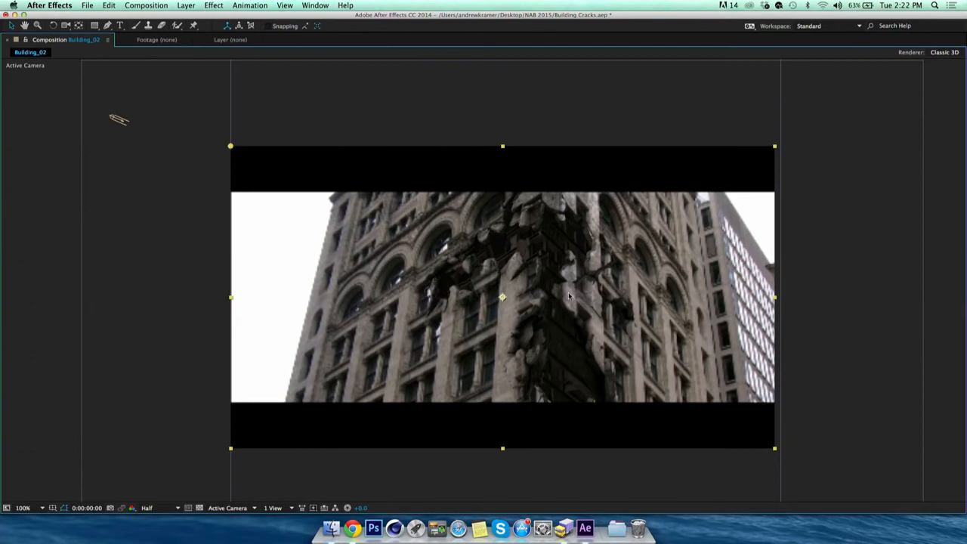
pyautogui.press('`')
pyautogui.moveTo(609, 249); pyautogui.dragTo(580, 229)
pyautogui.press('v')
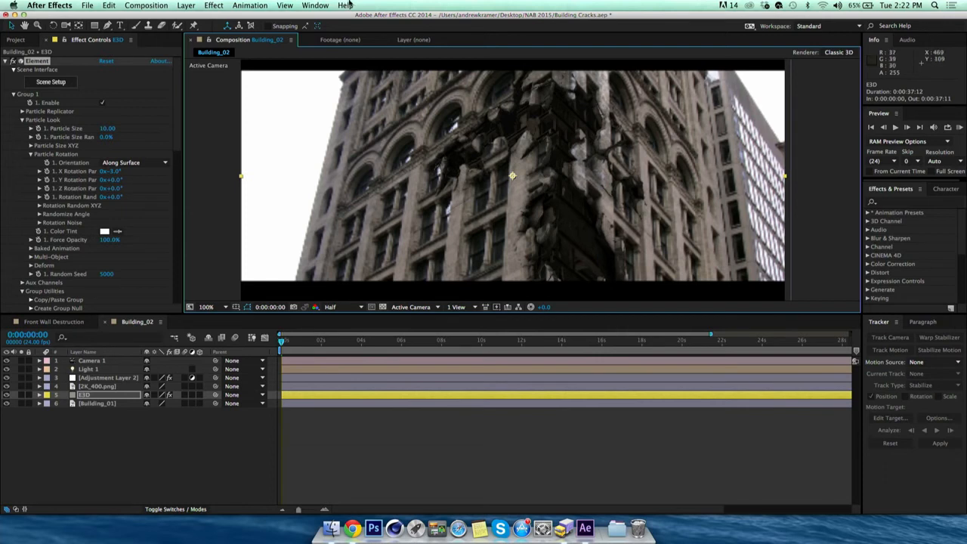
# - Switch to Finder and open the video 02. Sci Fi Weapons.mp4 from the VIDEOS folder of NAB 2015
pyautogui.click(15, 16)
pyautogui.click(306, 203)
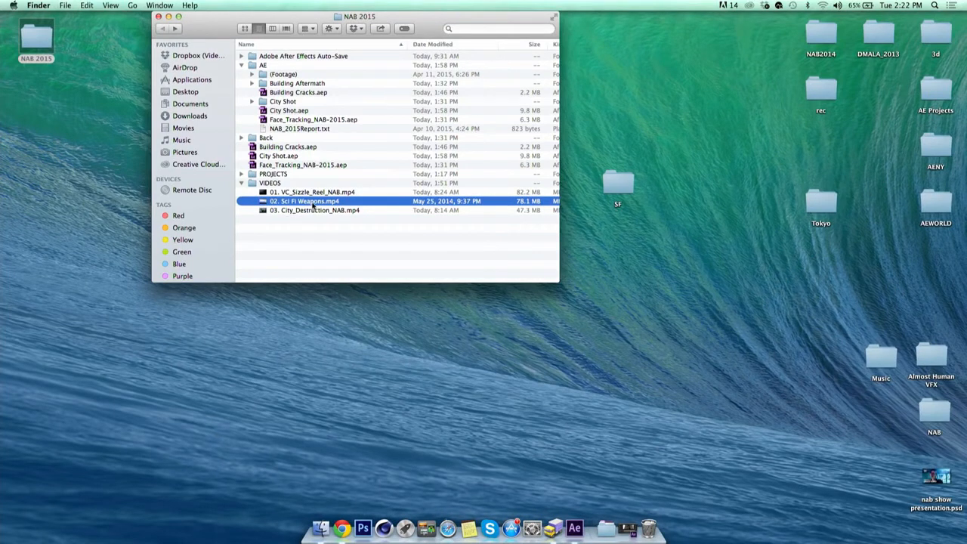
pyautogui.doubleClick(262, 204)
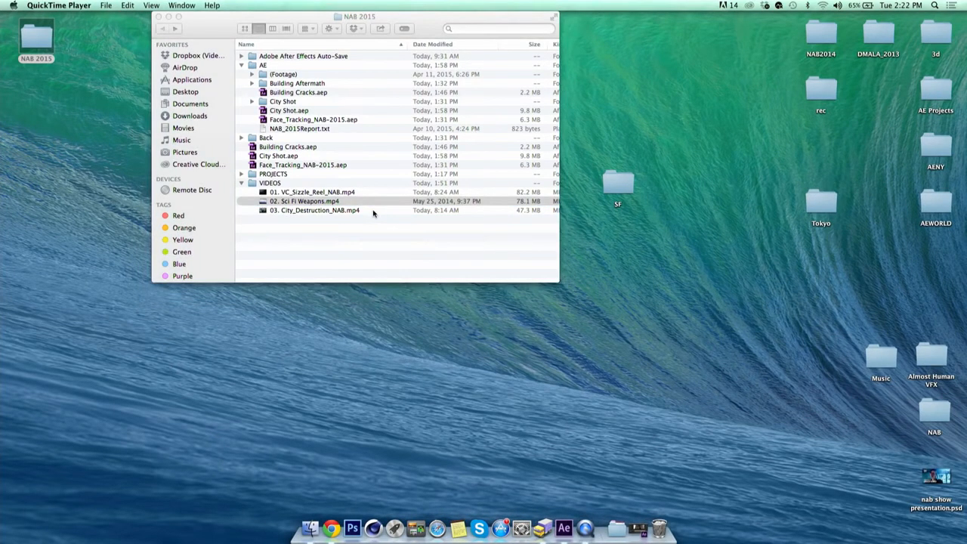